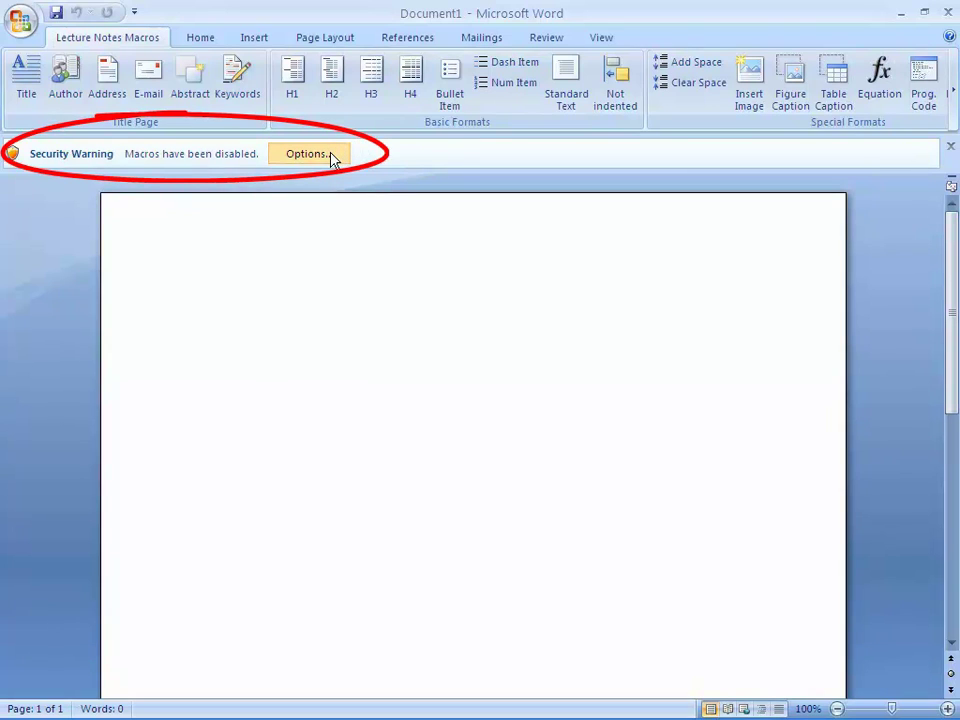
- Enable the template's disabled macros from the Security Warning options
left_click(332, 158)
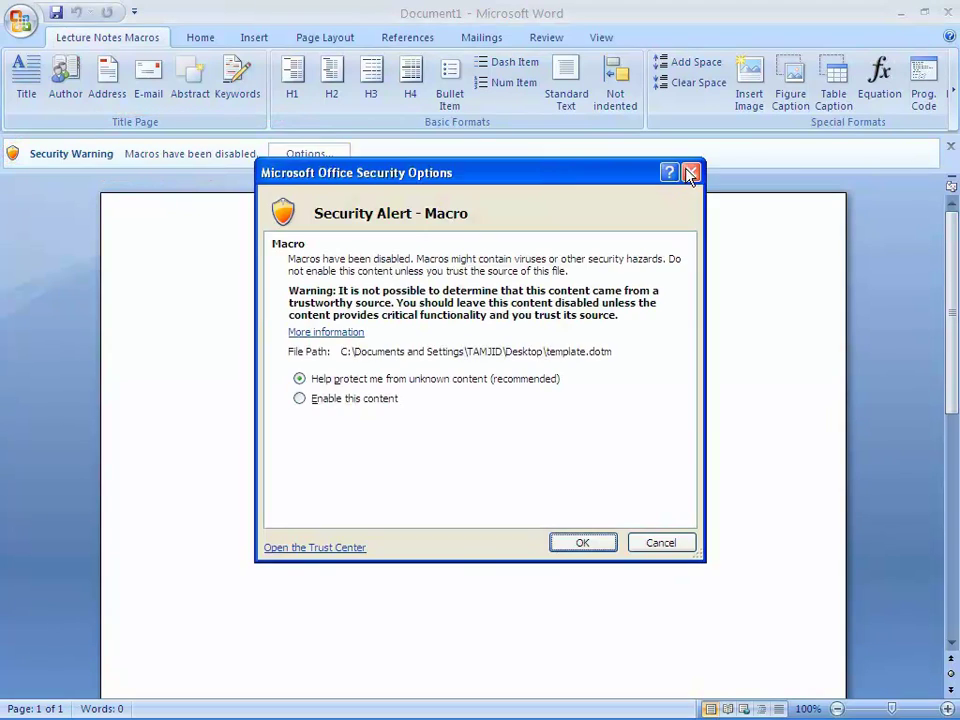
left_click(381, 404)
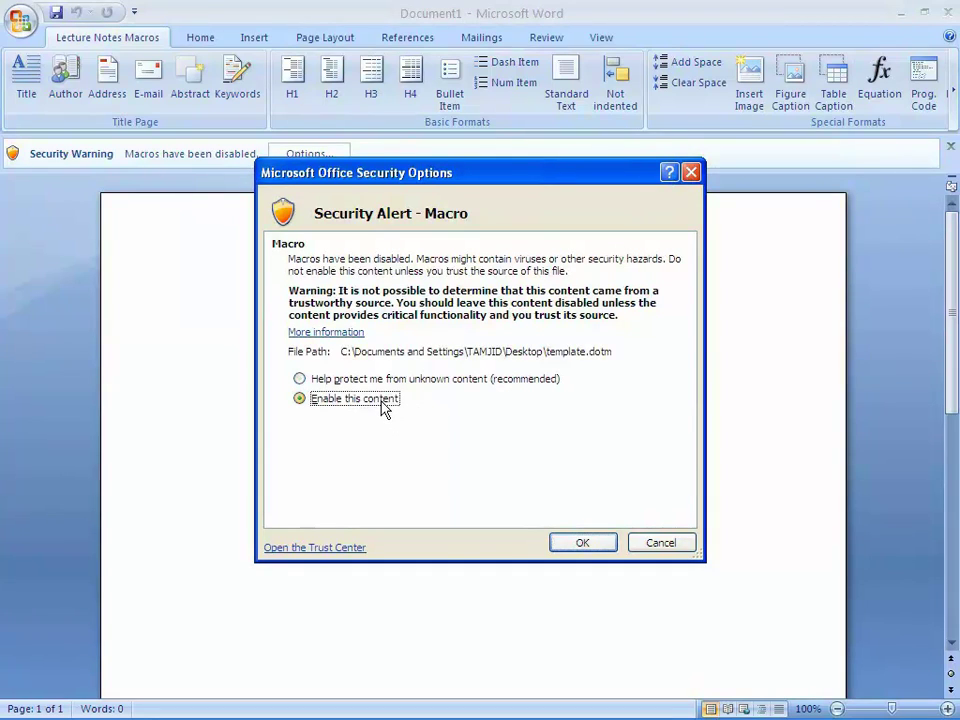
left_click(585, 544)
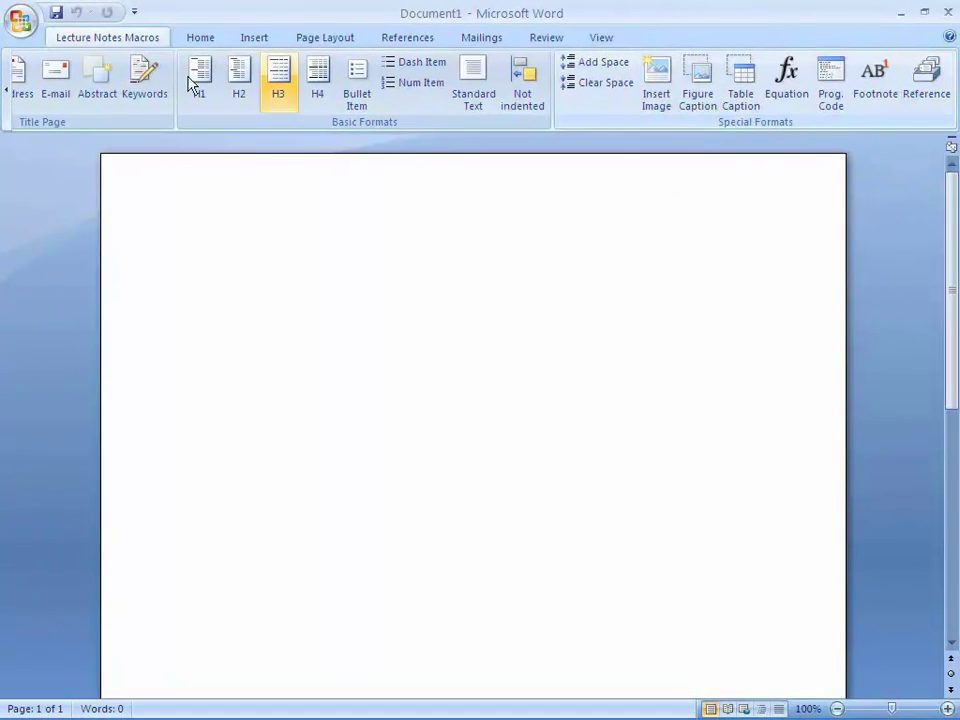
- Add the centred paper title 'ICT to Enhance Learning'
left_click(7, 89)
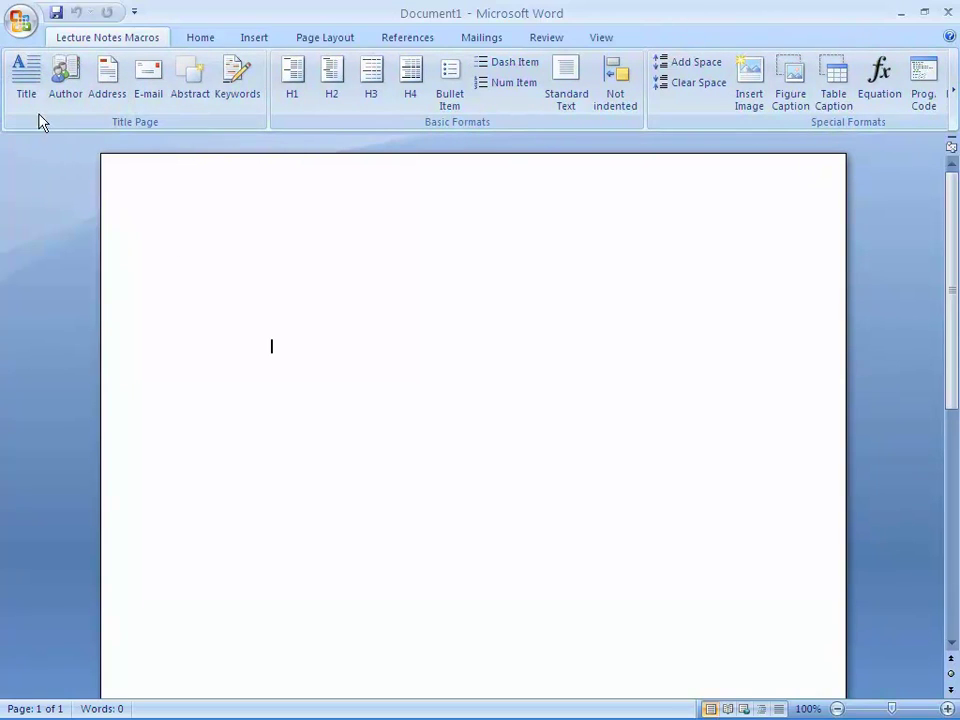
left_click(22, 80)
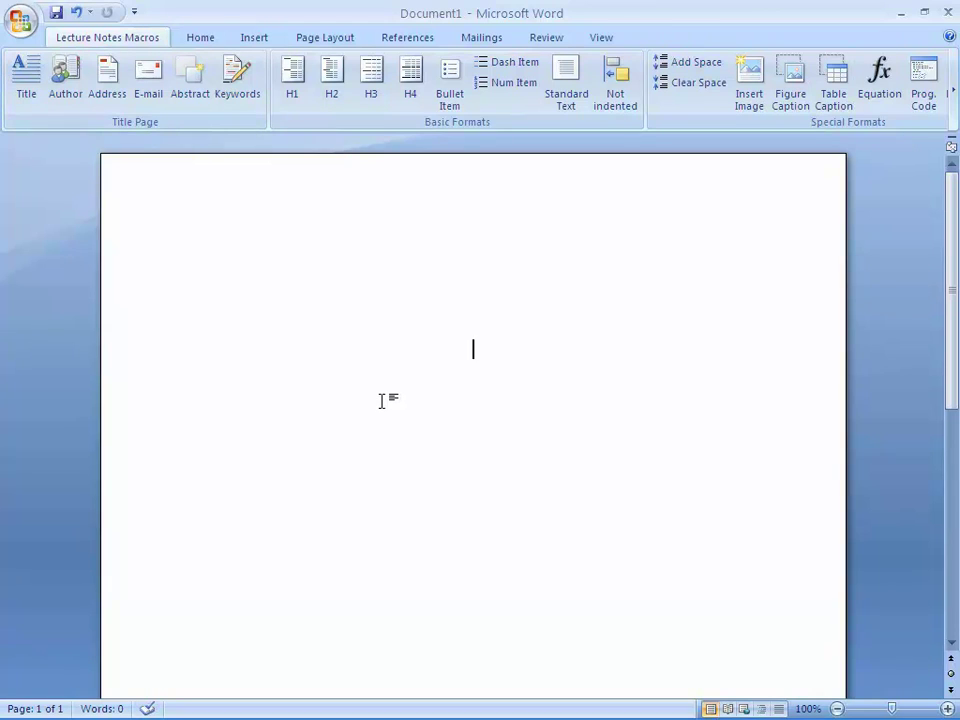
type("ICT to Enhance Learning")
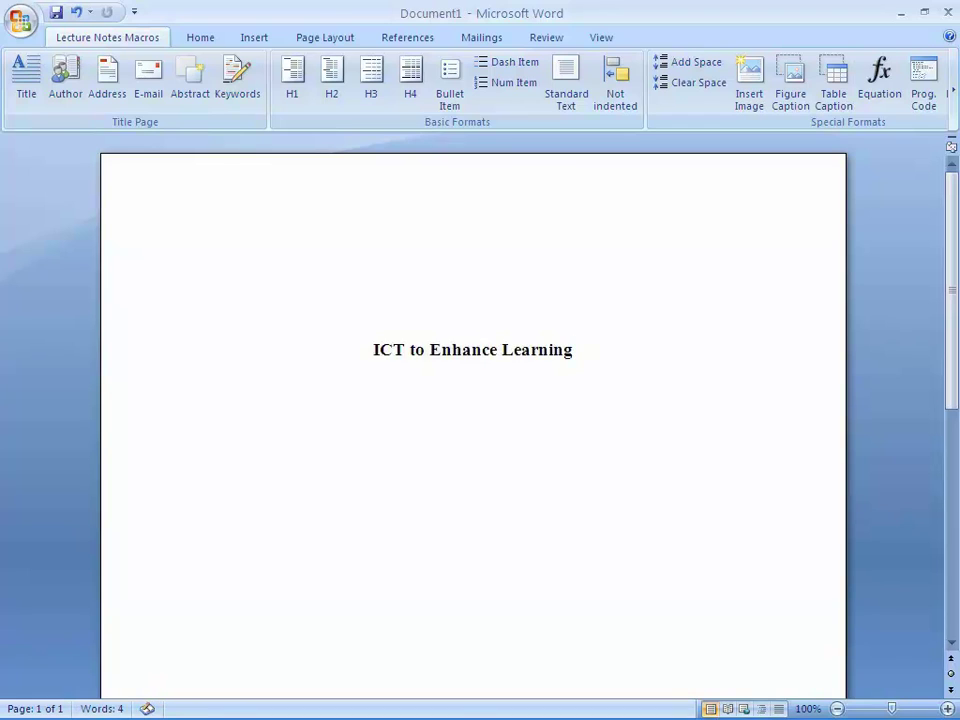
- Add a centred author line naming both authors joined by 'and'
left_click(72, 92)
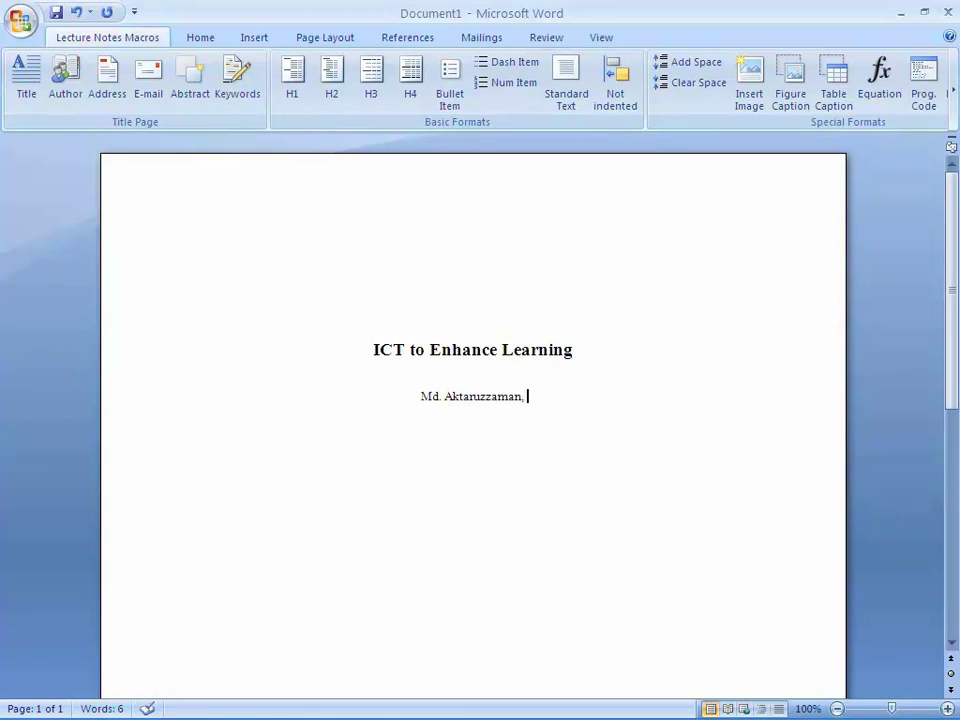
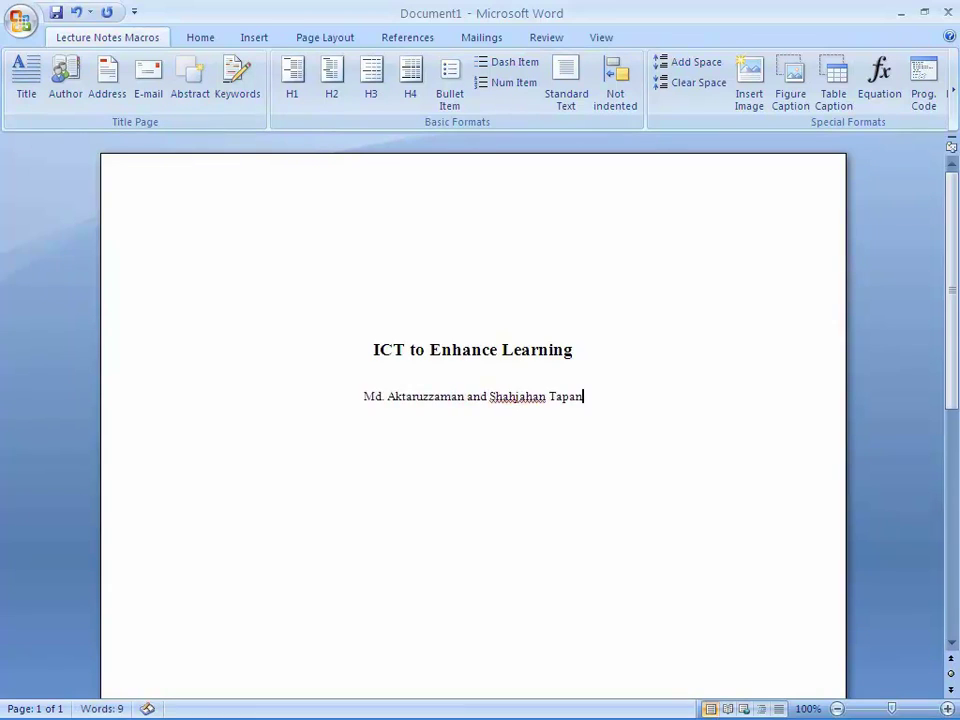
key("Return")
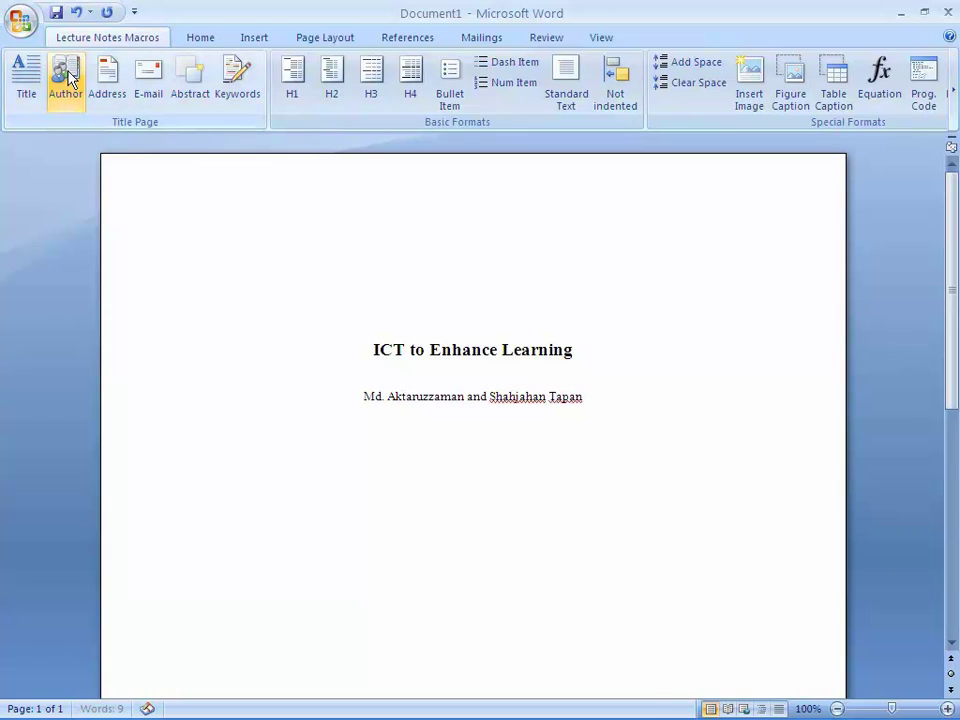
- Add the affiliation lines 'Department of Instructor Training and General Studies' and 'Islamic University of Technology, Dhaka, Bangladesh'
type("De")
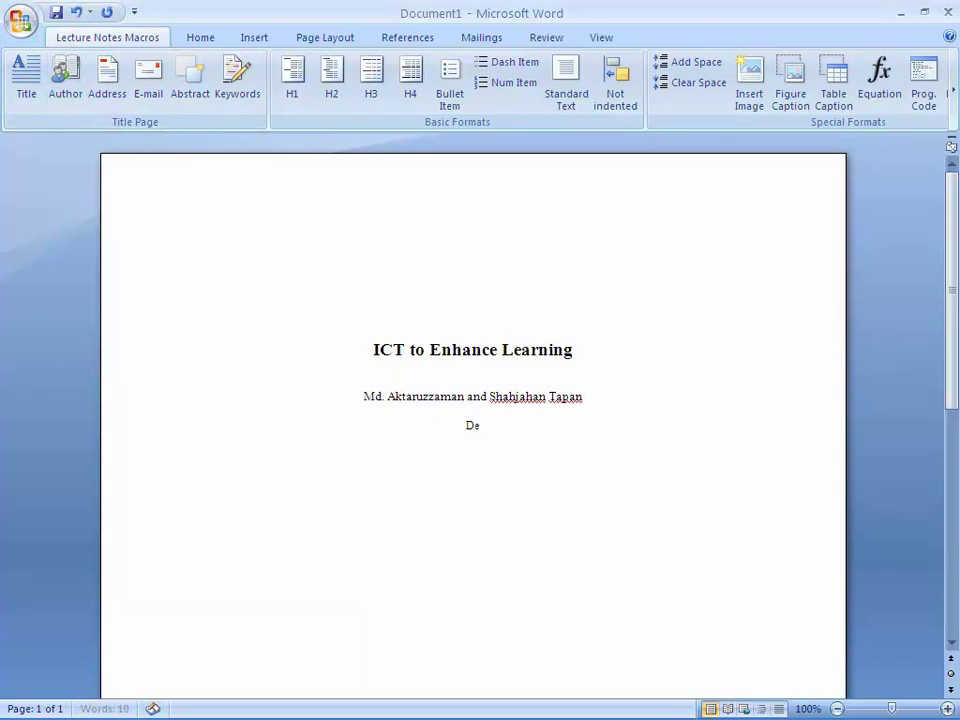
type("partment of Instructor Training and General Studies")
key("Return")
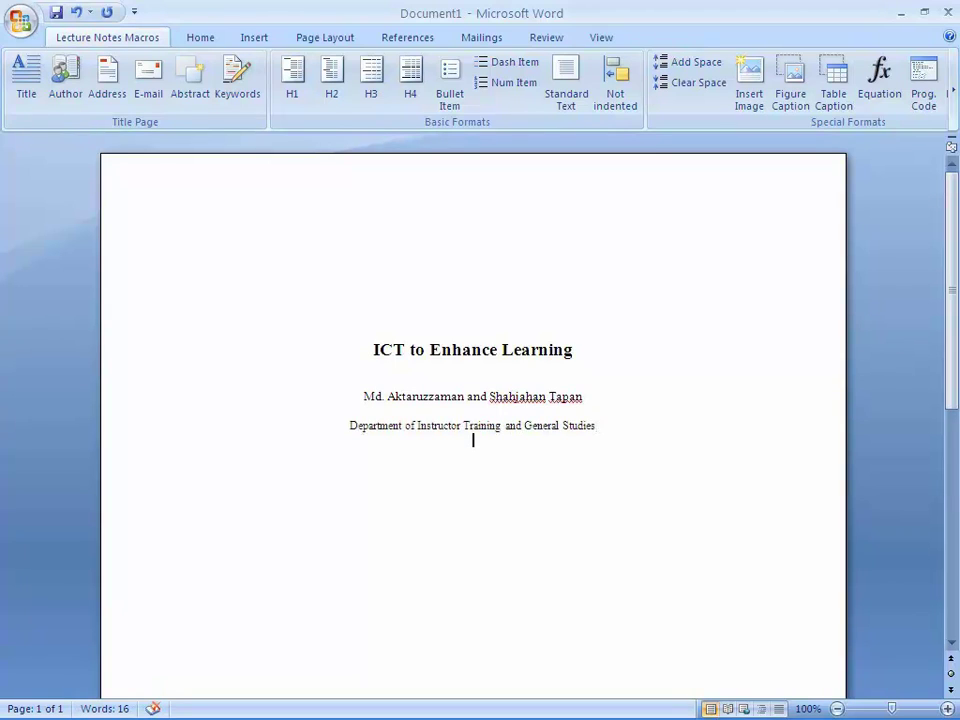
type("Islamic Univer")
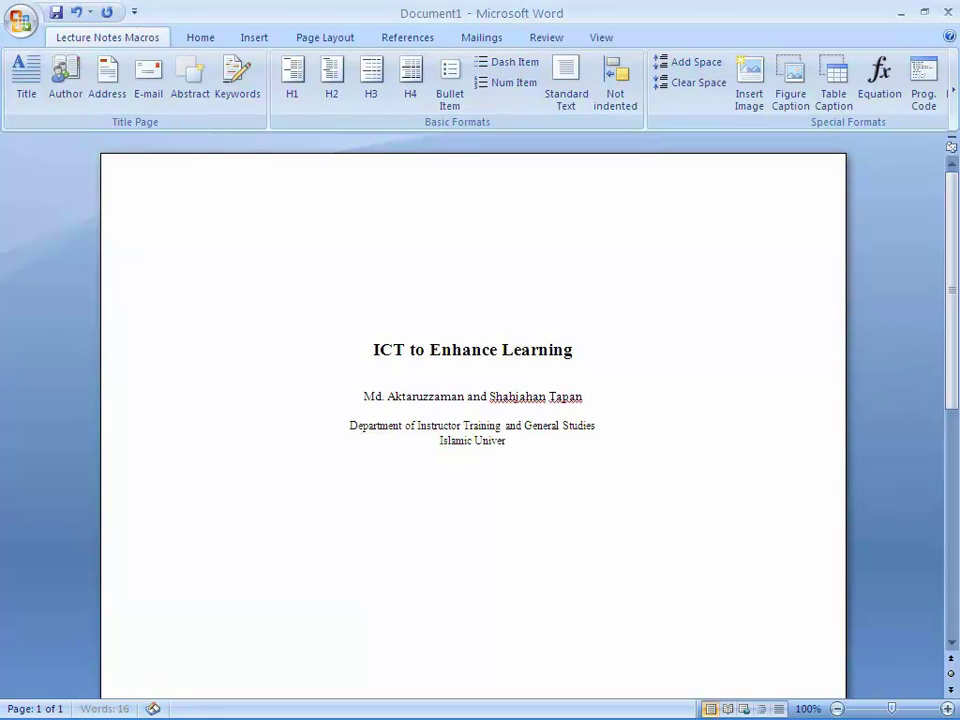
type("sity of Technology, Dhaka, Bangladesh")
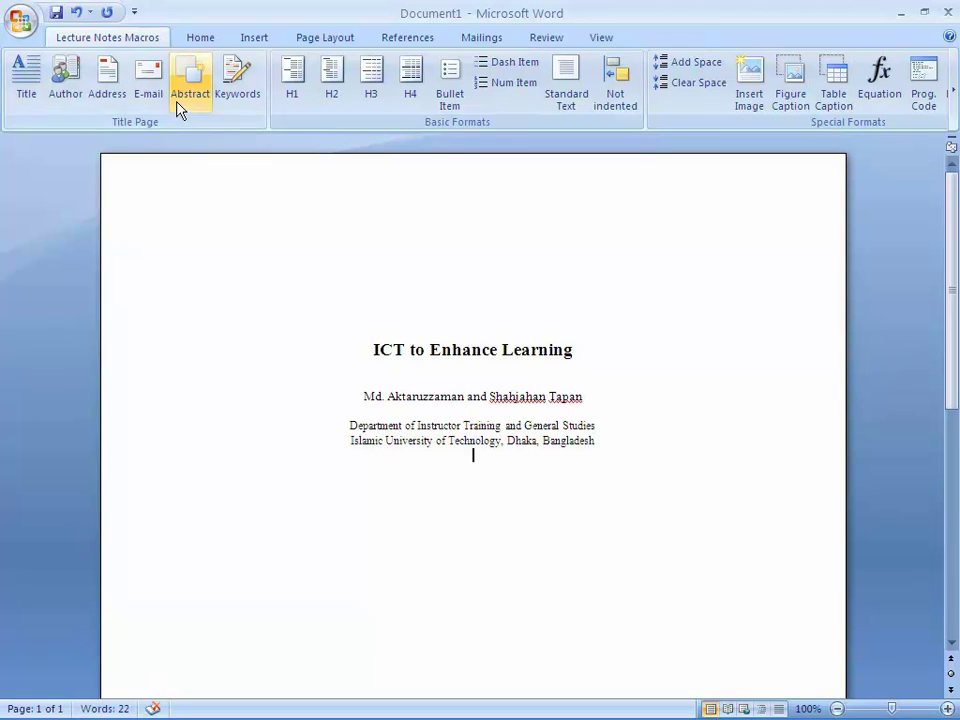
- Add the authors' shared e-mail address line, then a bold Abstract heading
key("Return")
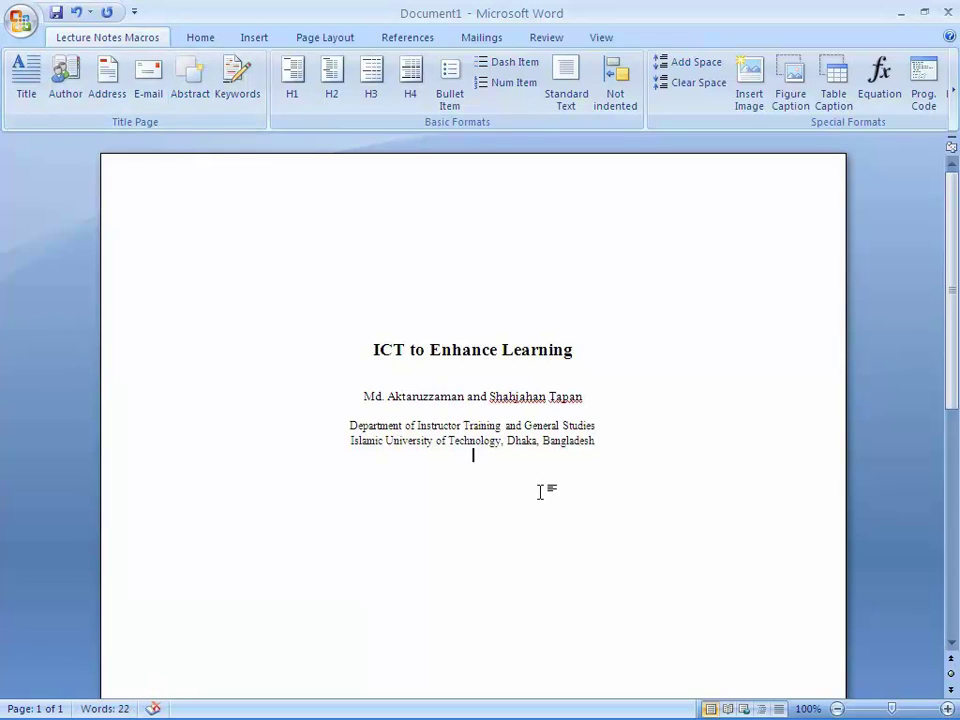
type("{}")
key("Left")
key("Right")
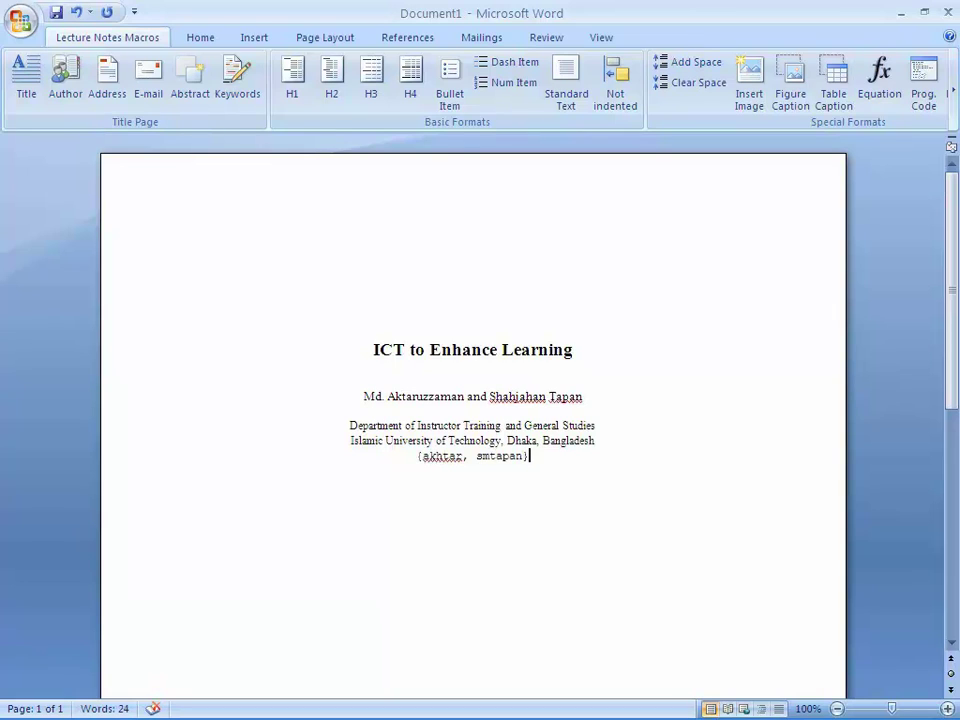
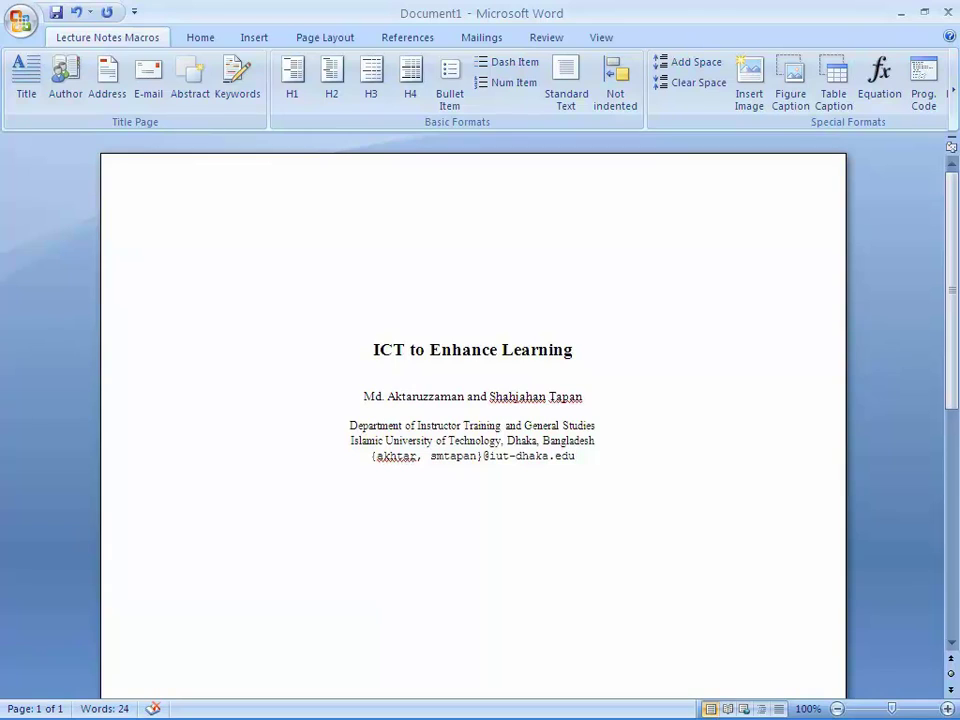
key("Return")
left_click(190, 85)
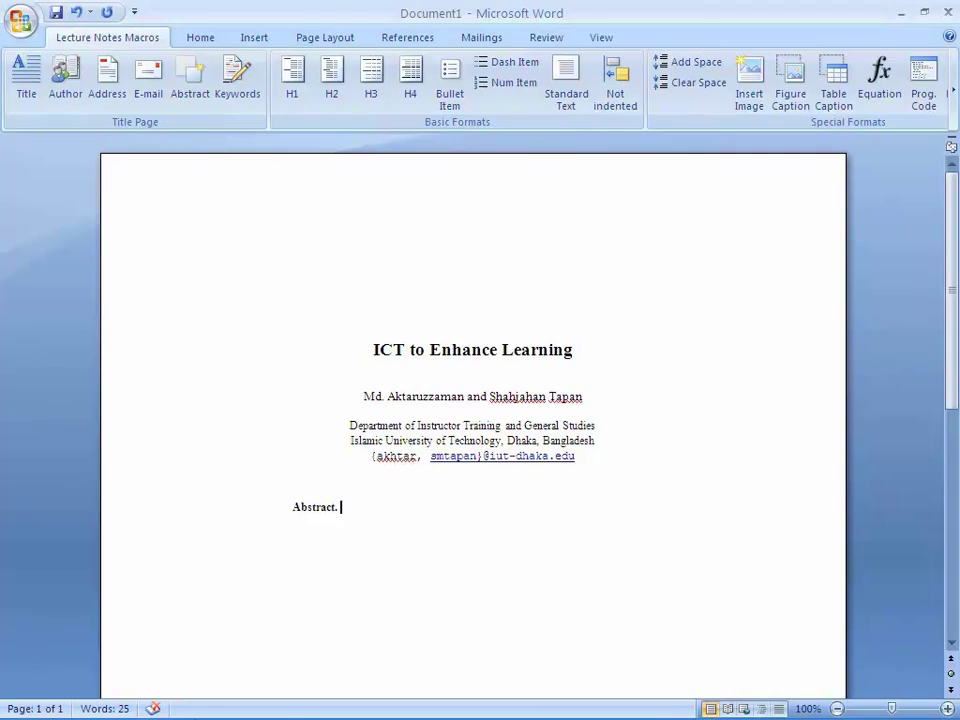
- Paste the ICT in Education Introduction paragraph as the abstract with destination formatting, then add a Keywords line
left_click(200, 702)
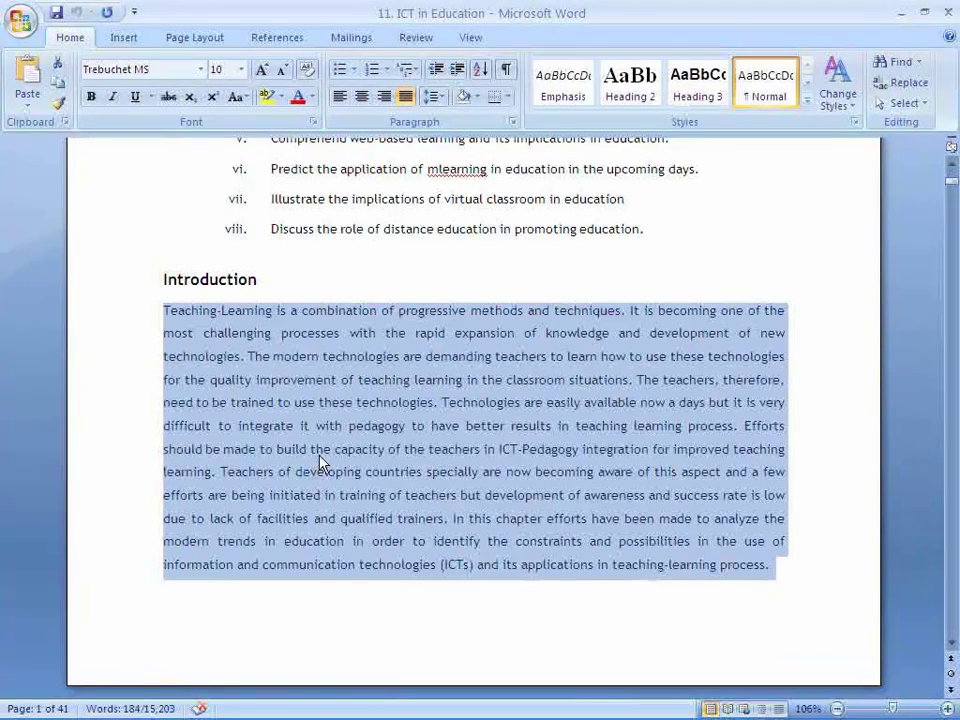
right_click(318, 457)
left_click(340, 489)
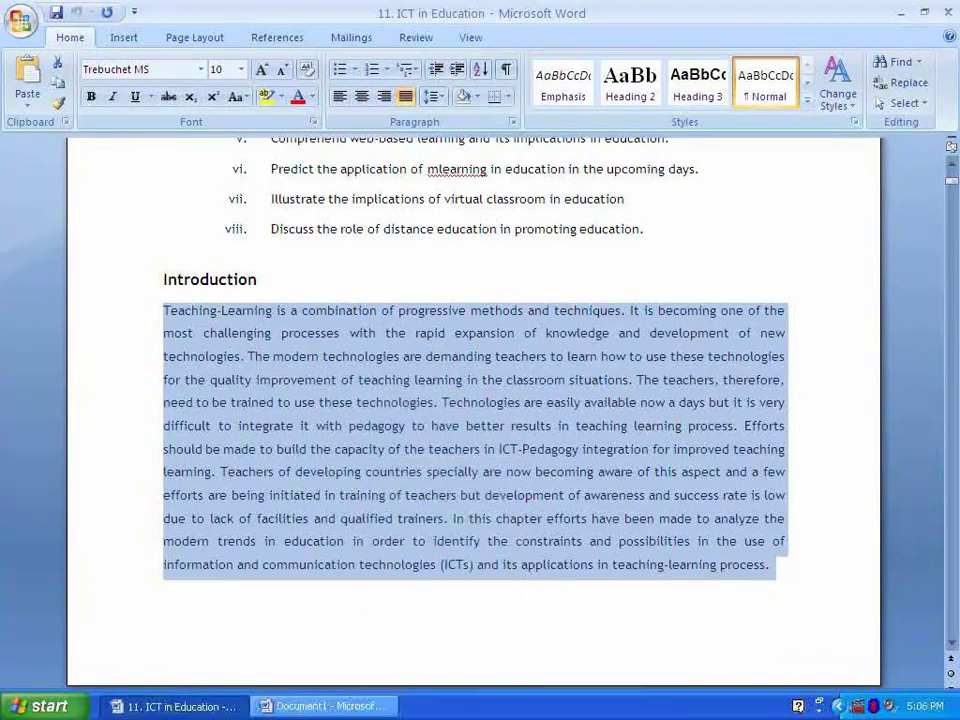
left_click(285, 708)
key("ctrl+v")
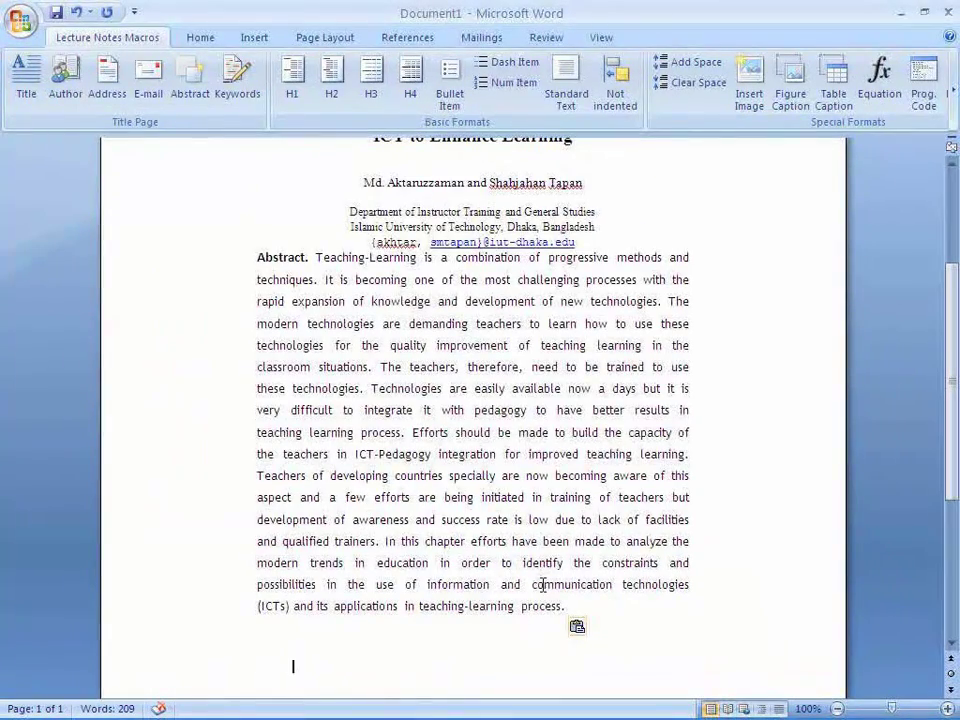
left_click(594, 630)
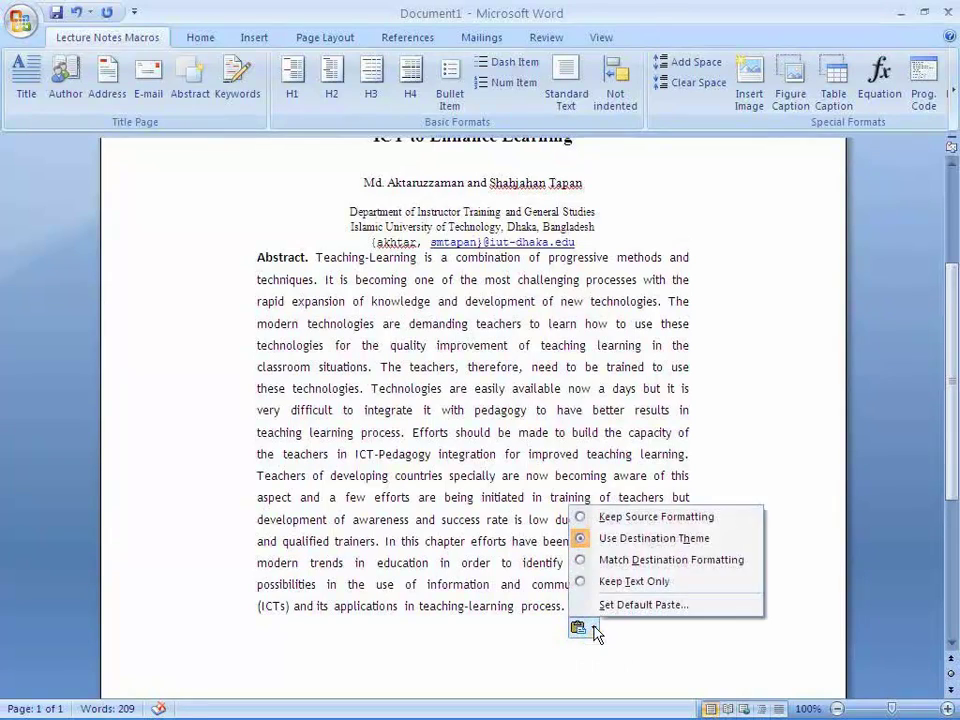
left_click(615, 561)
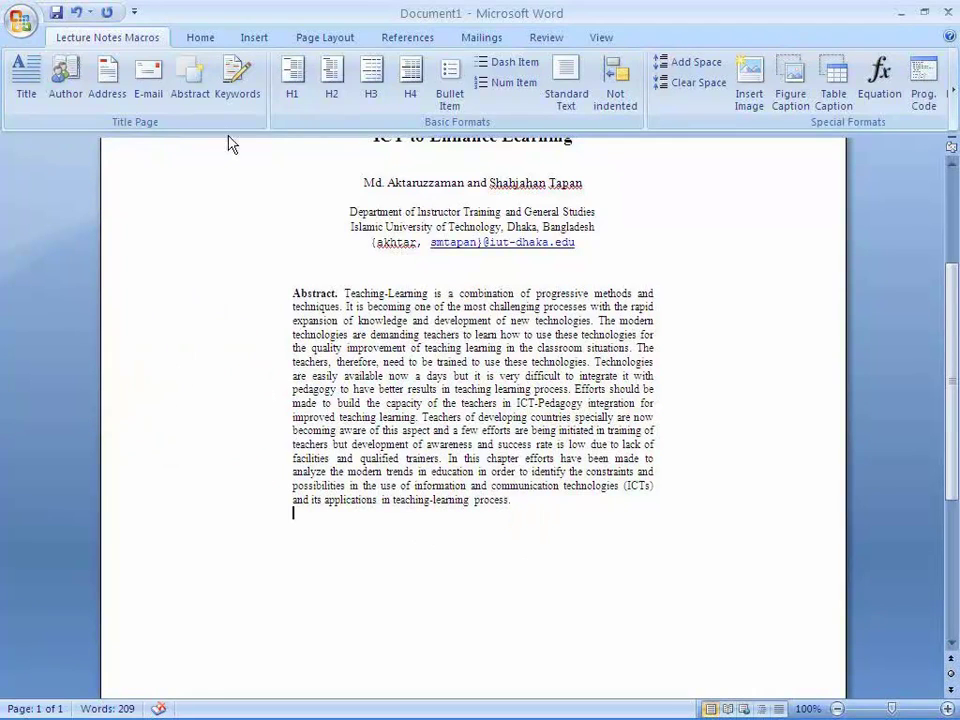
left_click(224, 88)
- Fill the keywords line with 'Learning, Elearning and ICT'
type("Learning,")
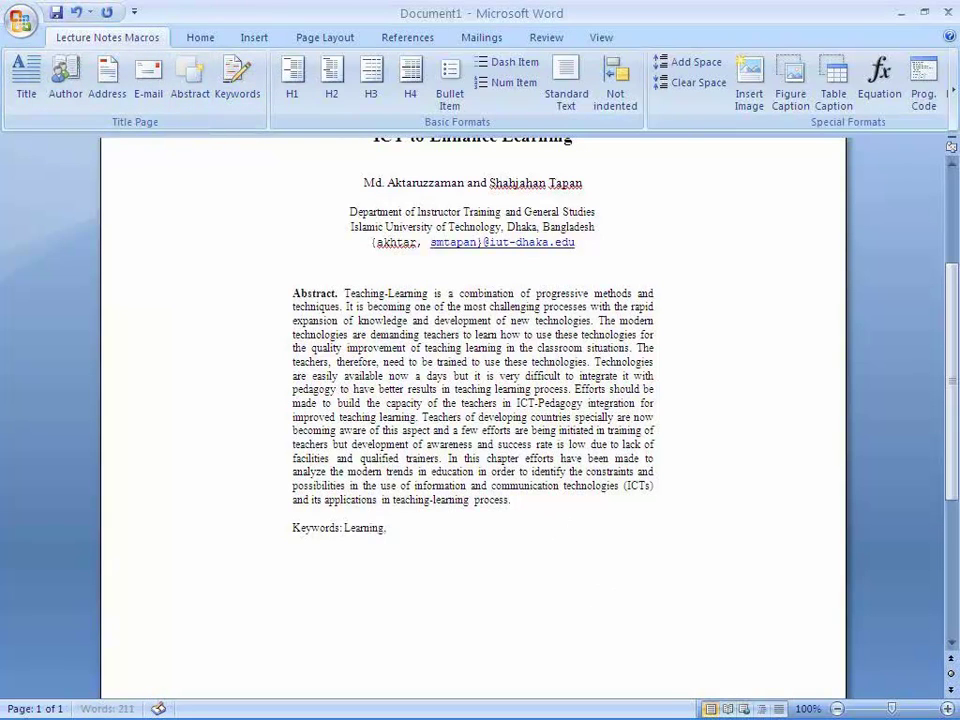
type(" Elearning,")
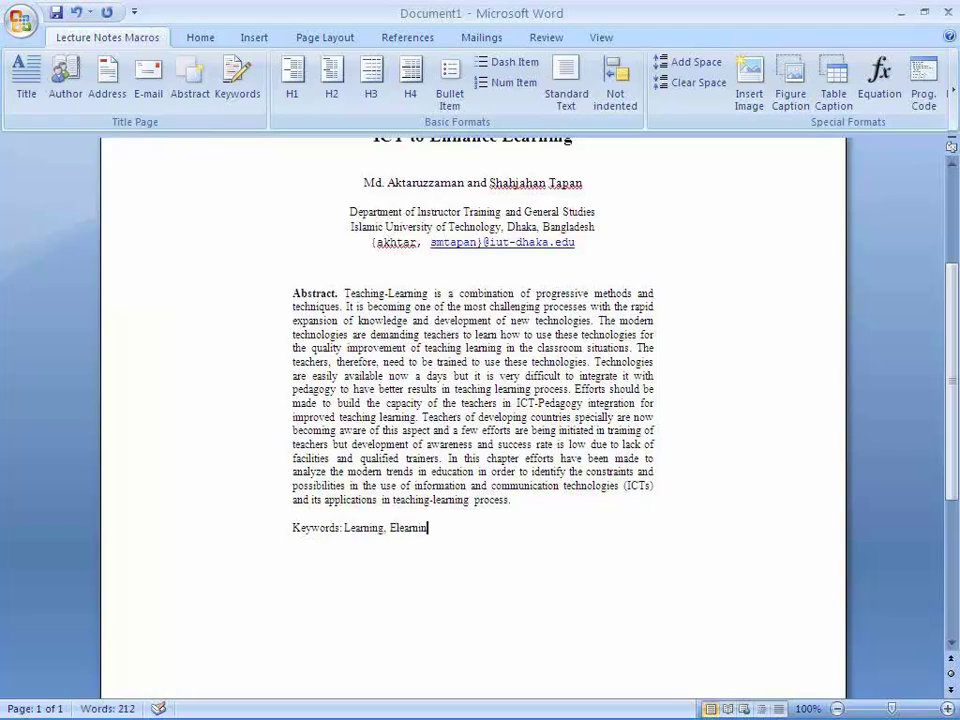
key("BackSpace")
key("BackSpace")
type("and ICT")
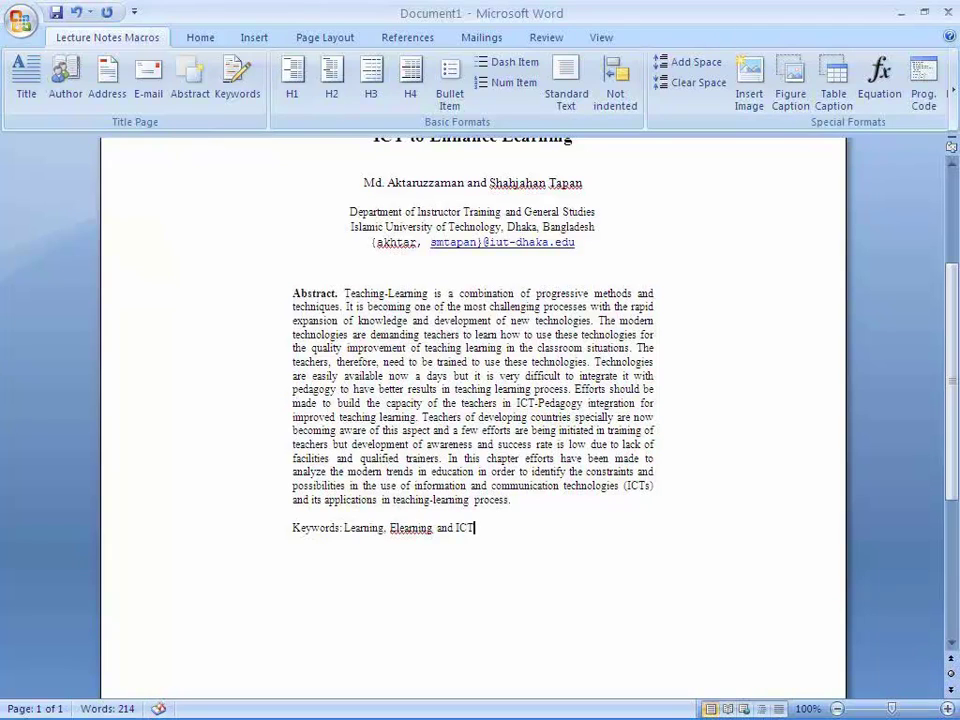
- Add the numbered H1 heading 'Introduction' with an empty line below it
key("Return")
left_click(293, 85)
type("Introduction")
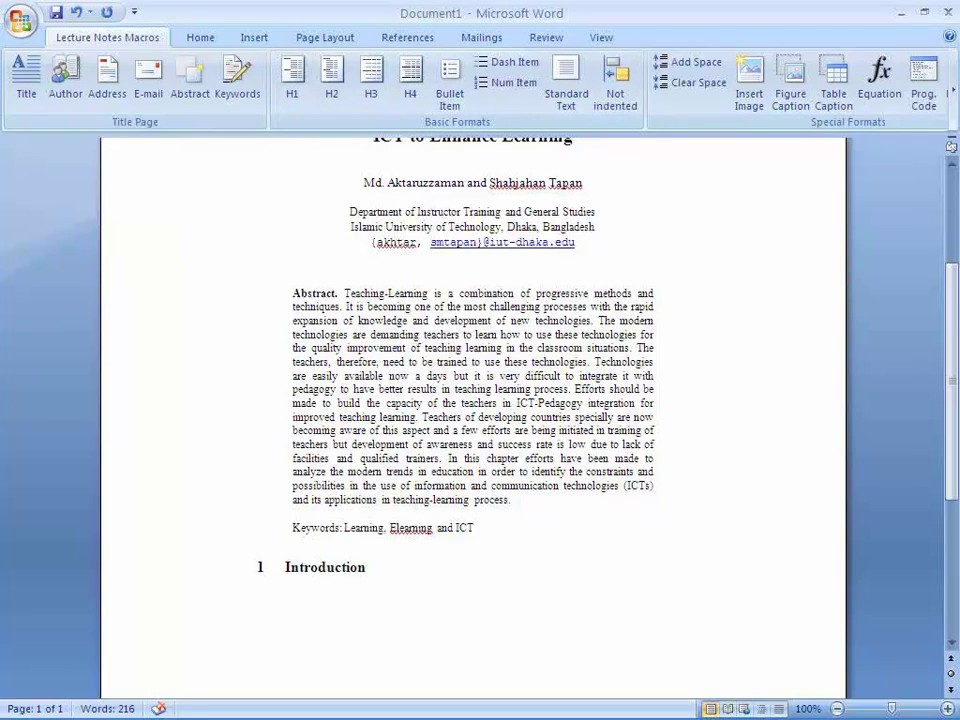
key("Return")
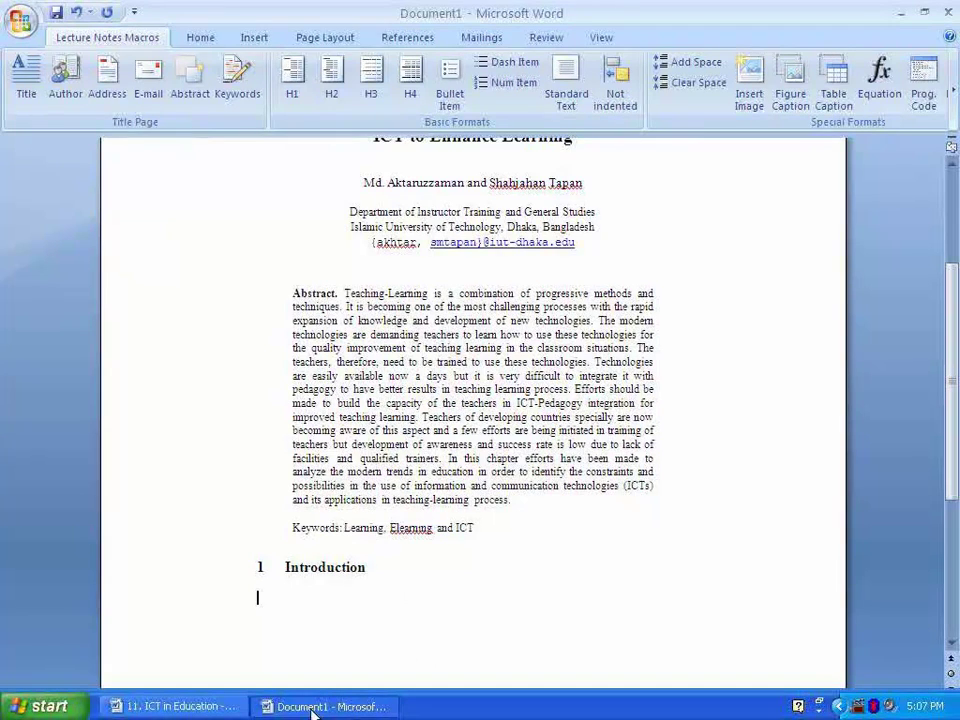
- Copy the 'When used appropriately' paragraph from ICT in Education and paste it under Introduction
left_click(213, 710)
scroll(358, 484, "down", 10)
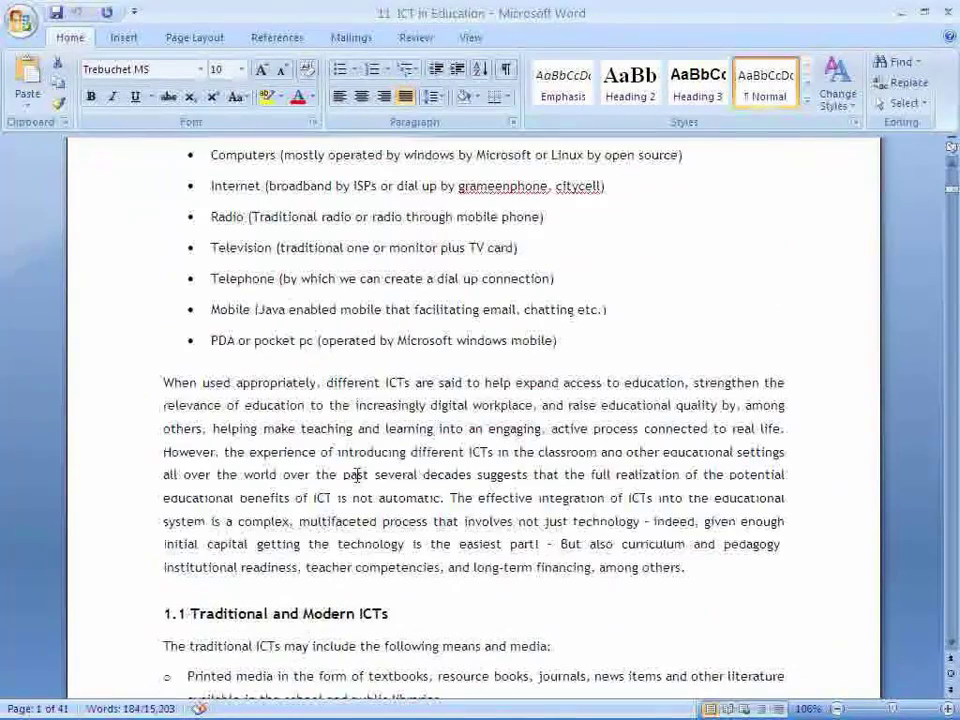
left_click_drag(163, 382, 686, 567)
right_click(566, 510)
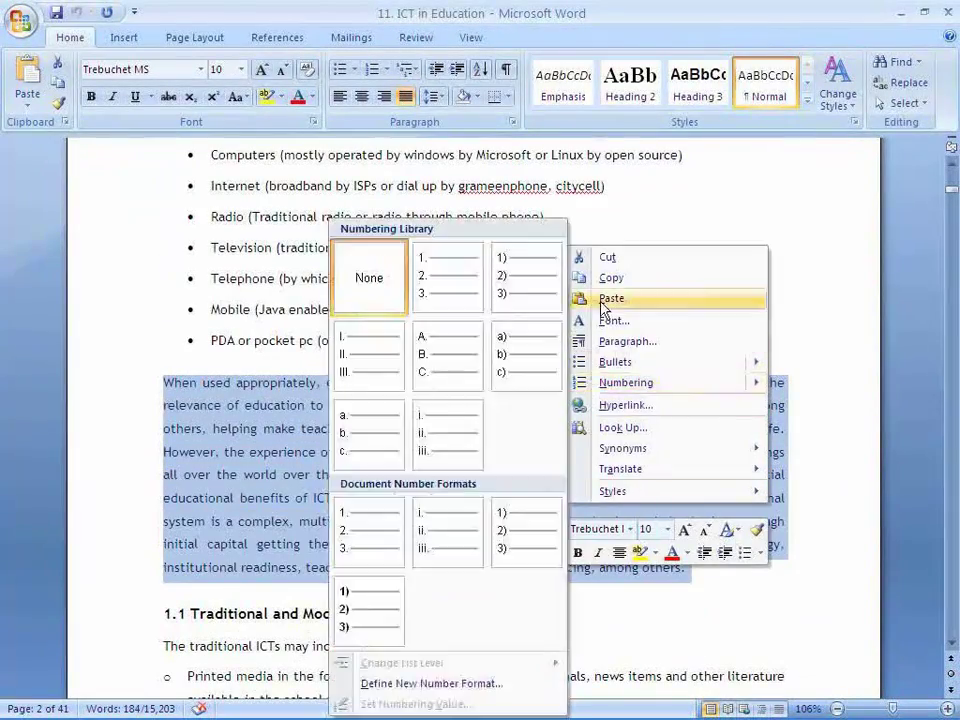
left_click(611, 278)
key("alt+Tab")
left_click(339, 585)
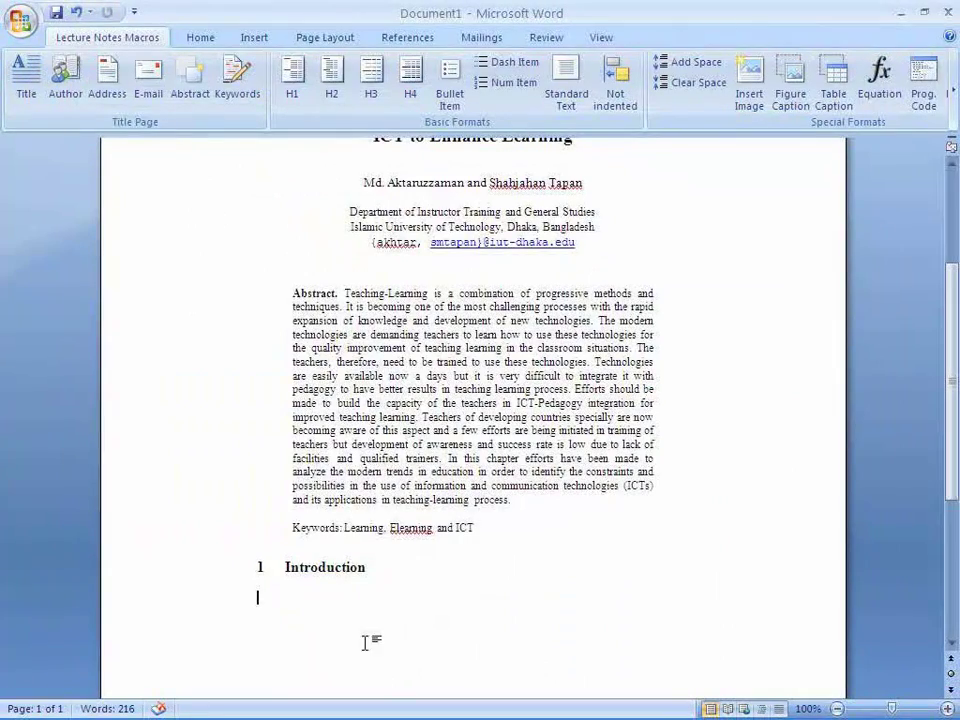
key("ctrl+v")
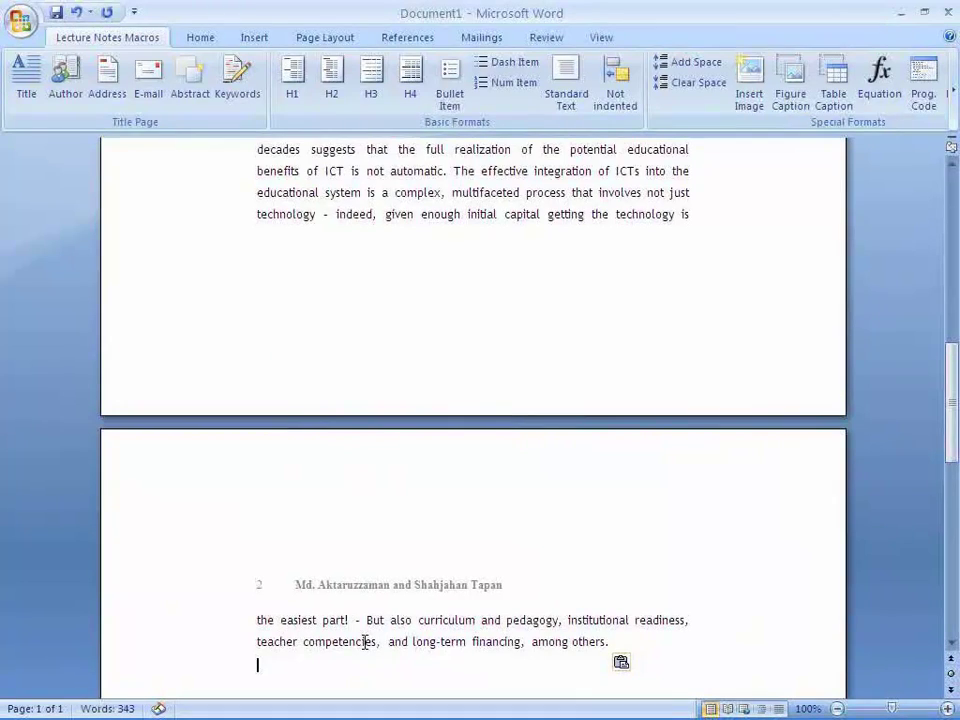
scroll(365, 641, "down", 1)
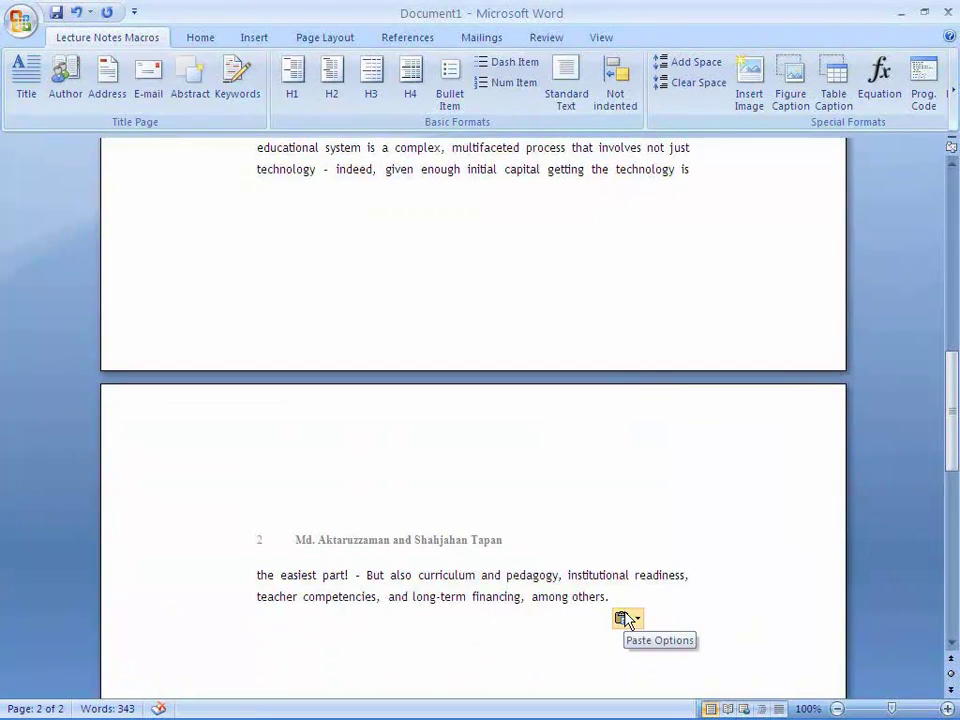
left_click(623, 619)
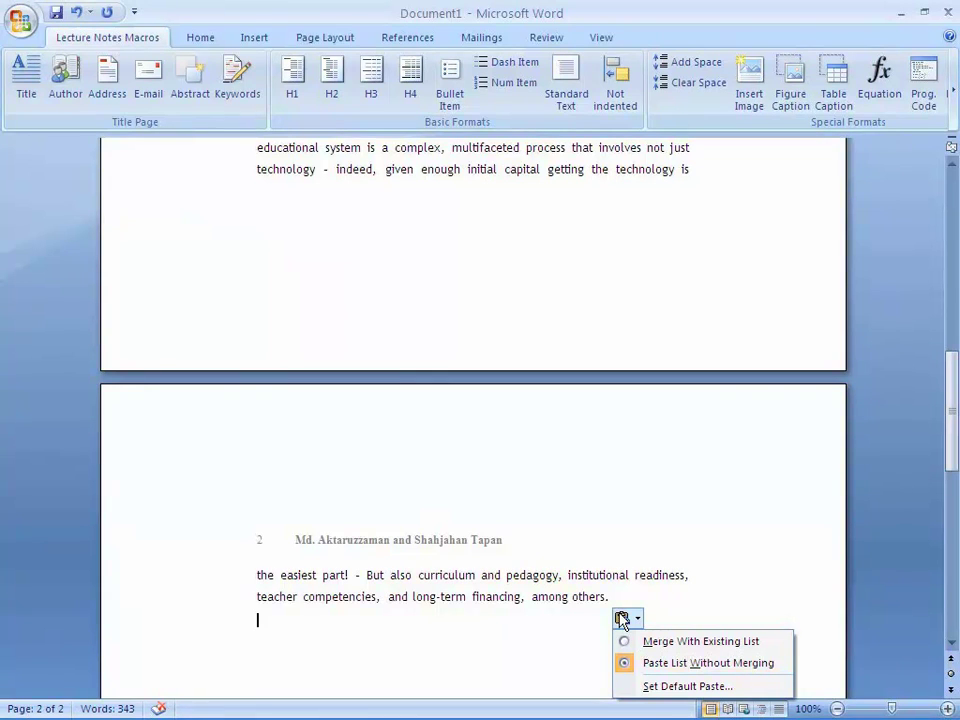
left_click(574, 628)
scroll(467, 546, "up", 5)
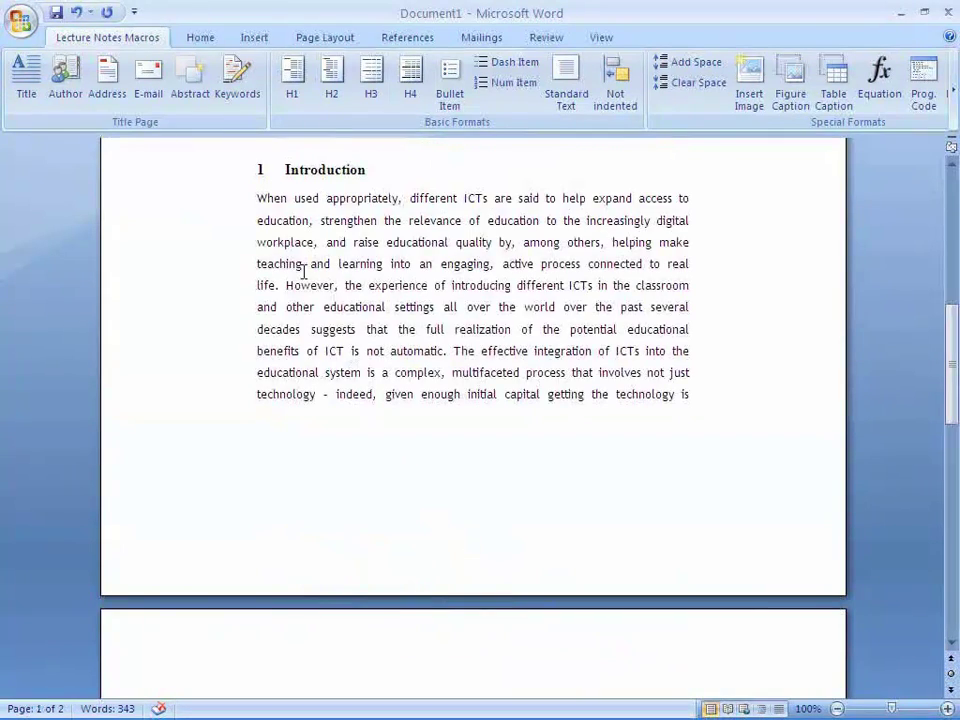
- Apply the H3 text style to the Introduction paragraph, unbold its opening lines, and add an empty paragraph
left_click_drag(258, 198, 634, 628)
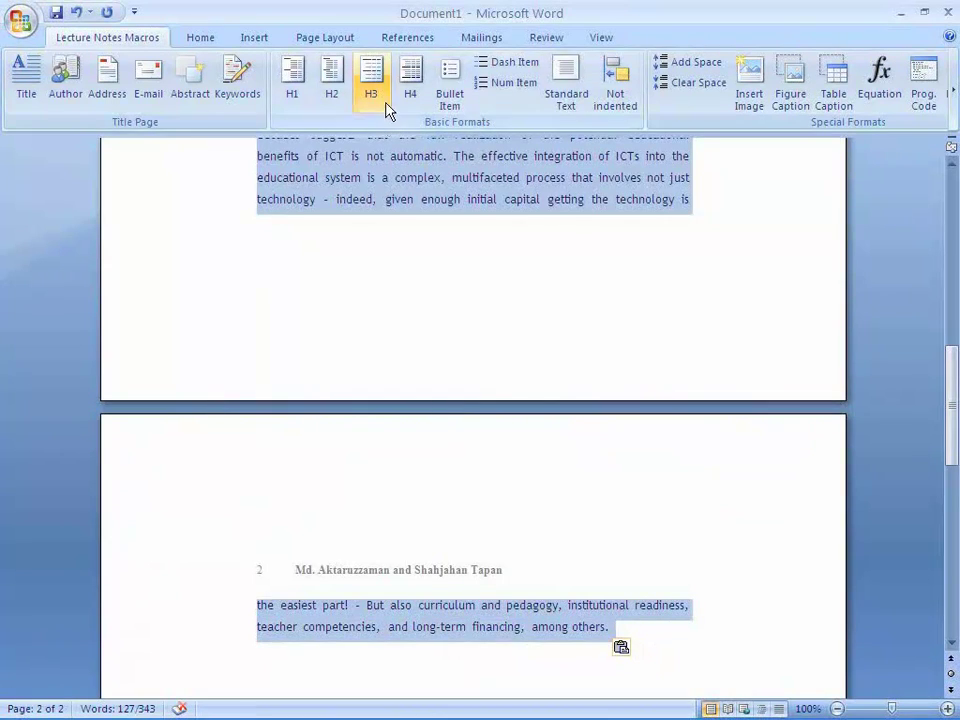
left_click(371, 75)
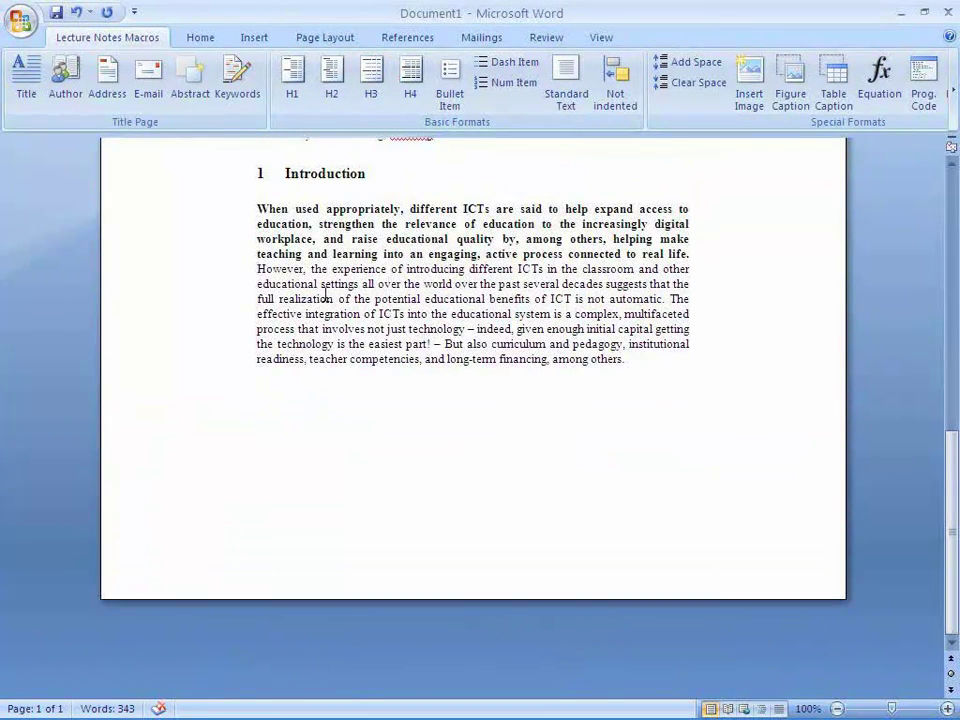
left_click_drag(253, 209, 690, 257)
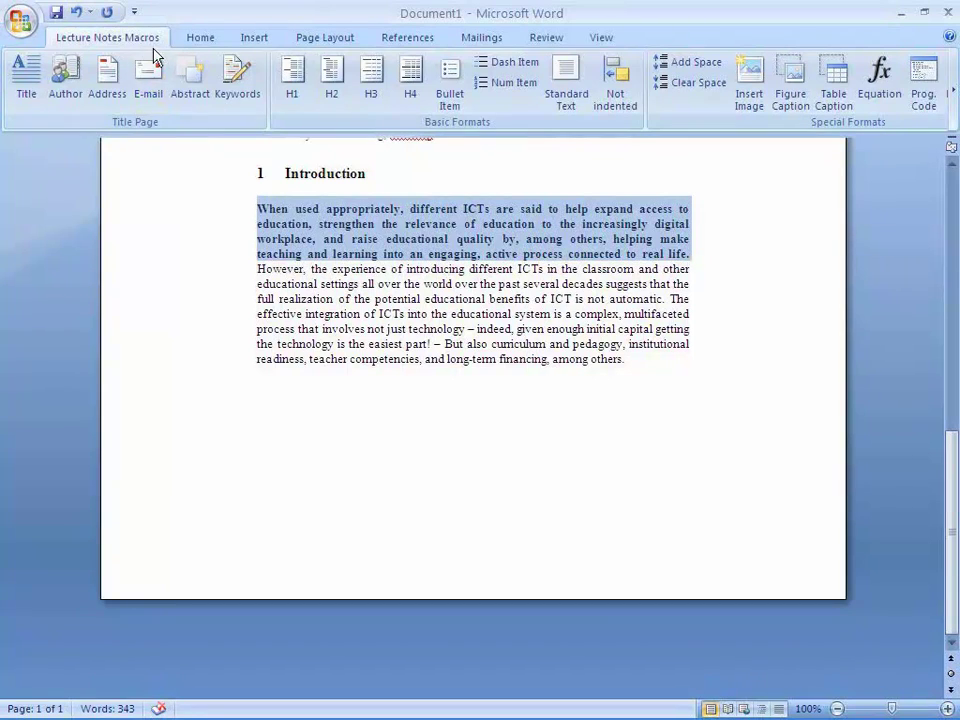
left_click(202, 37)
left_click(95, 103)
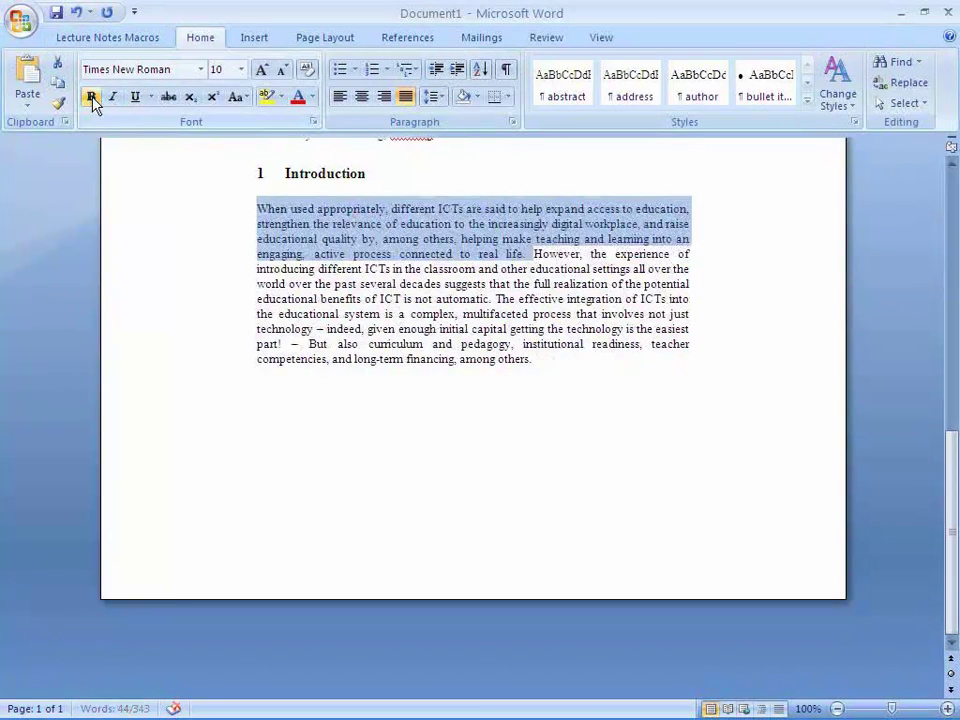
left_click(565, 377)
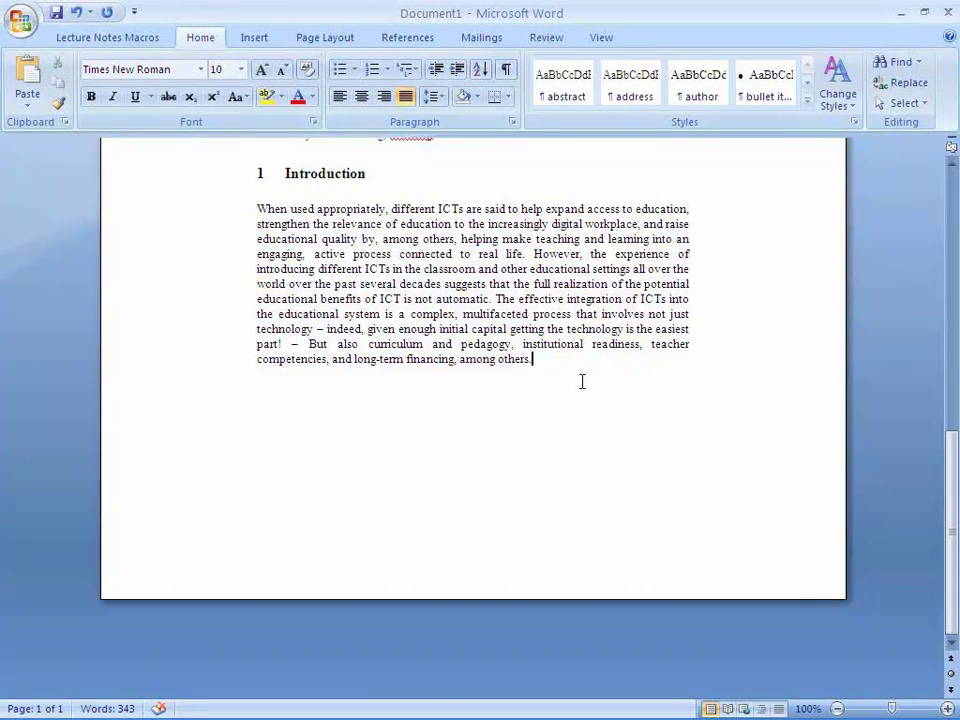
key("Return")
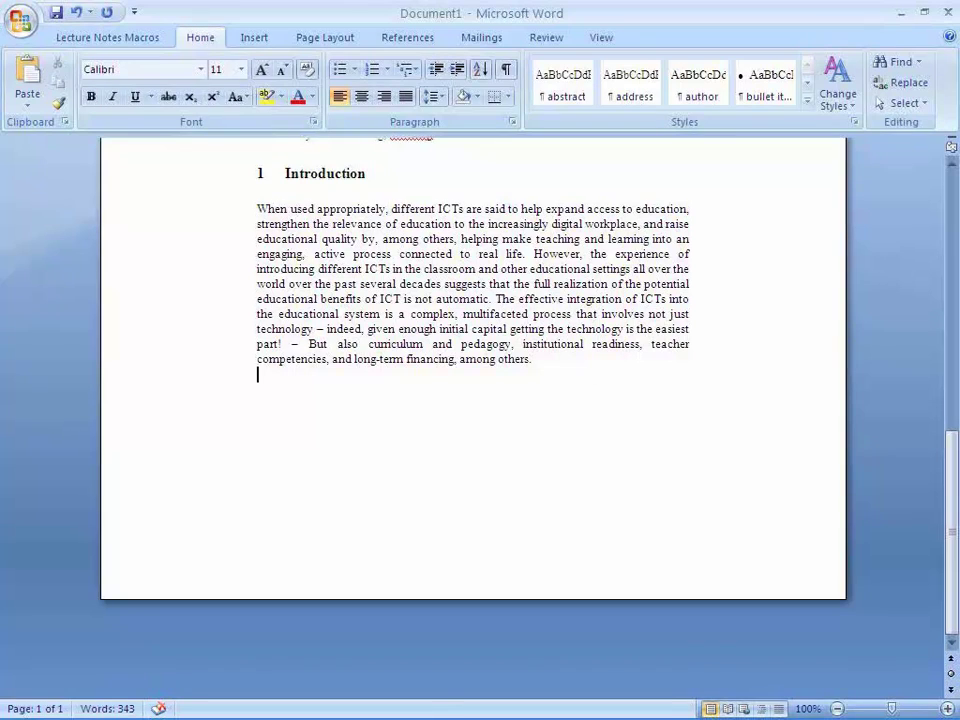
- Add the numbered main heading '2 Background' on page 2
left_click(118, 40)
left_click(291, 87)
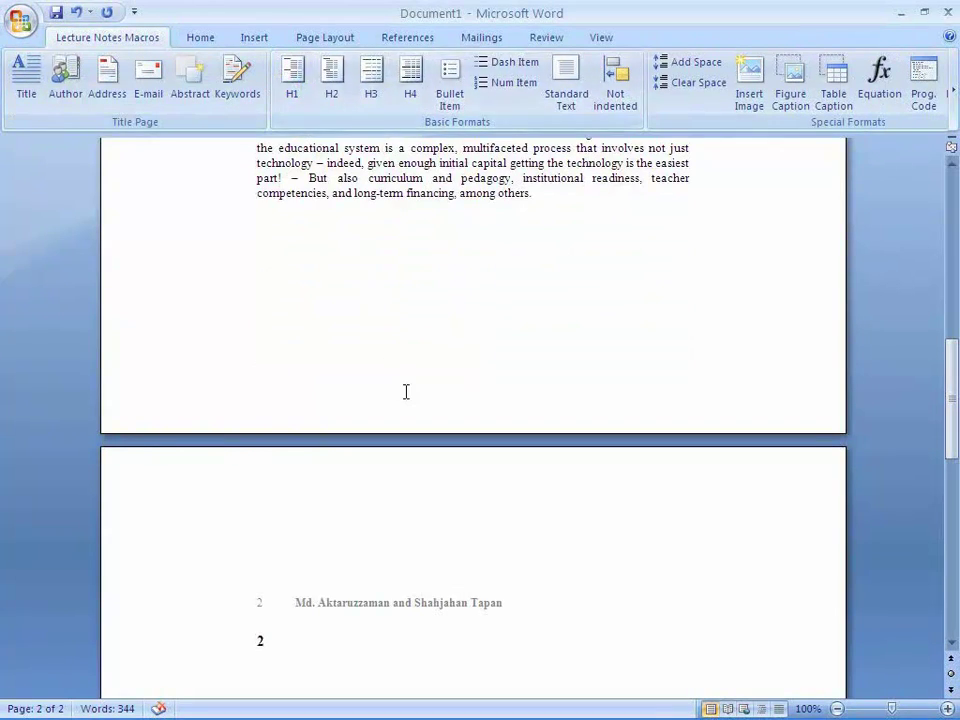
scroll(406, 391, "down", 3)
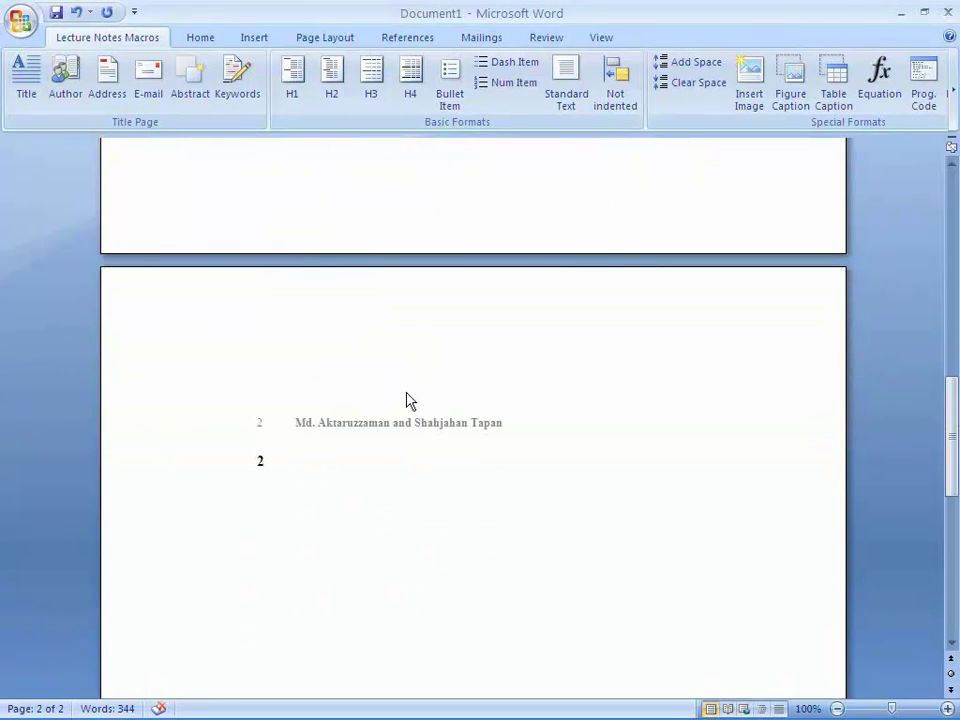
type("Backgro")
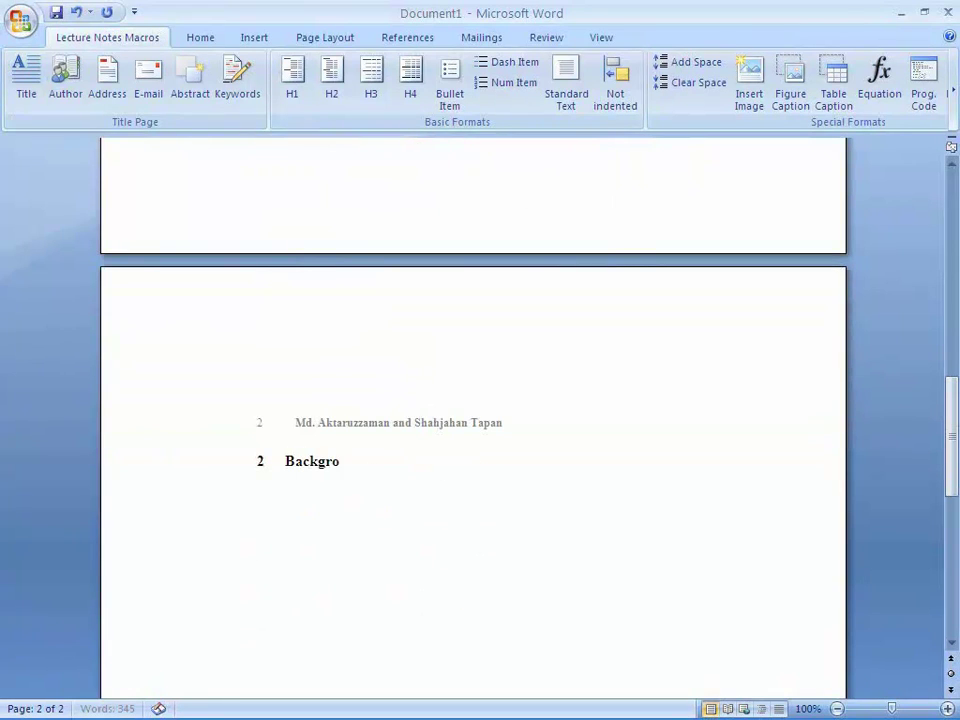
type("und")
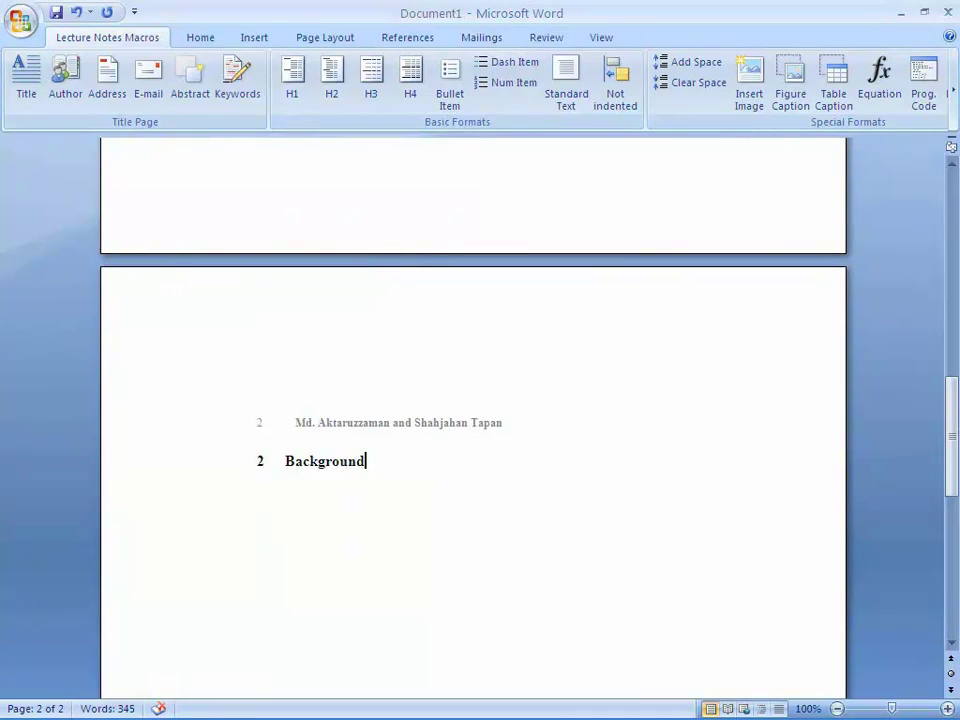
key("Return")
- Add subsection '2.1 History of ICT' followed by the sentence 'ICT is really good.'
left_click(333, 85)
type("History of ICT")
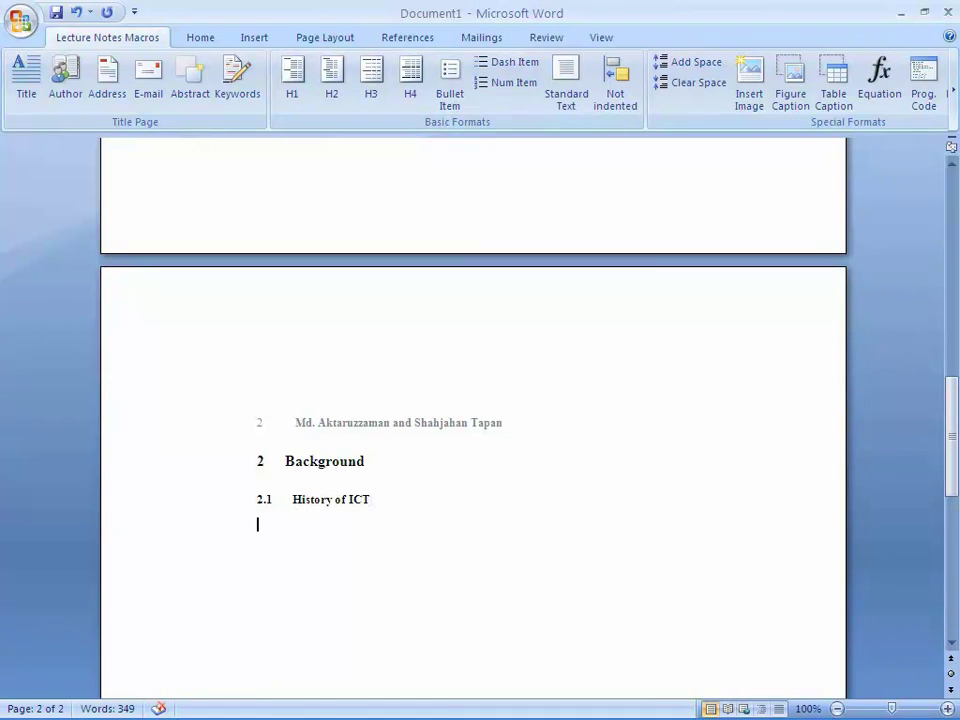
key("Return")
type("ICT is really good.")
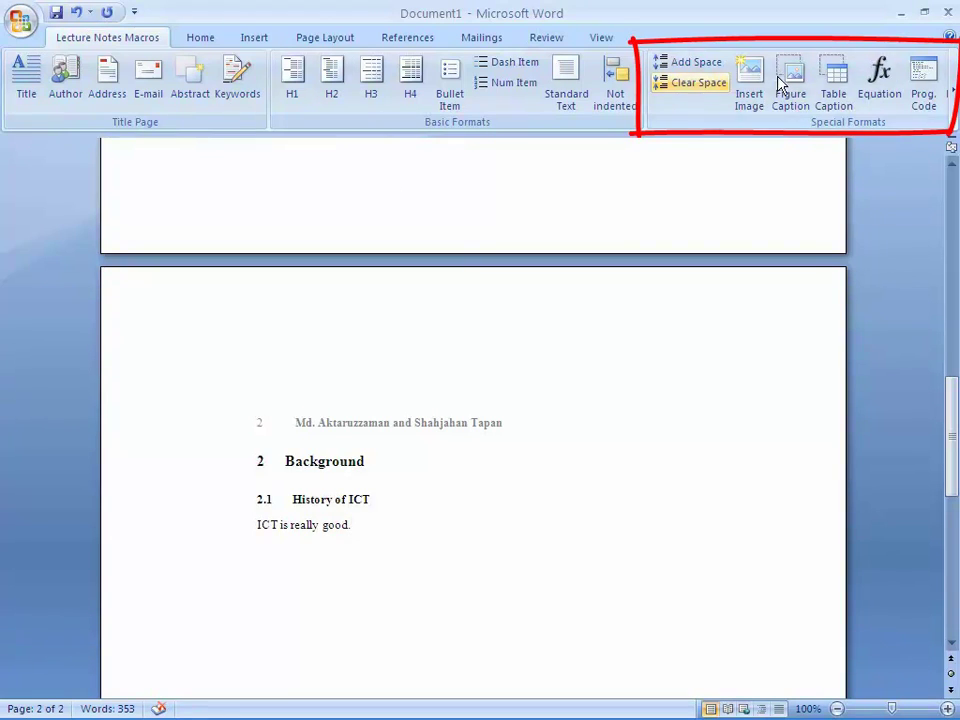
left_click(950, 92)
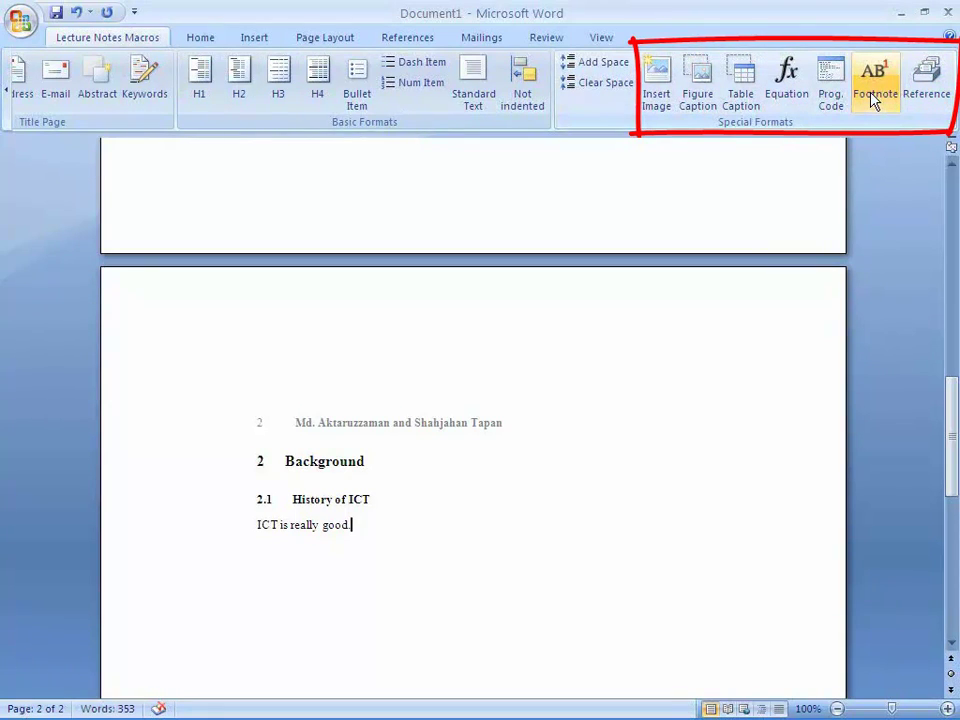
left_click(6, 93)
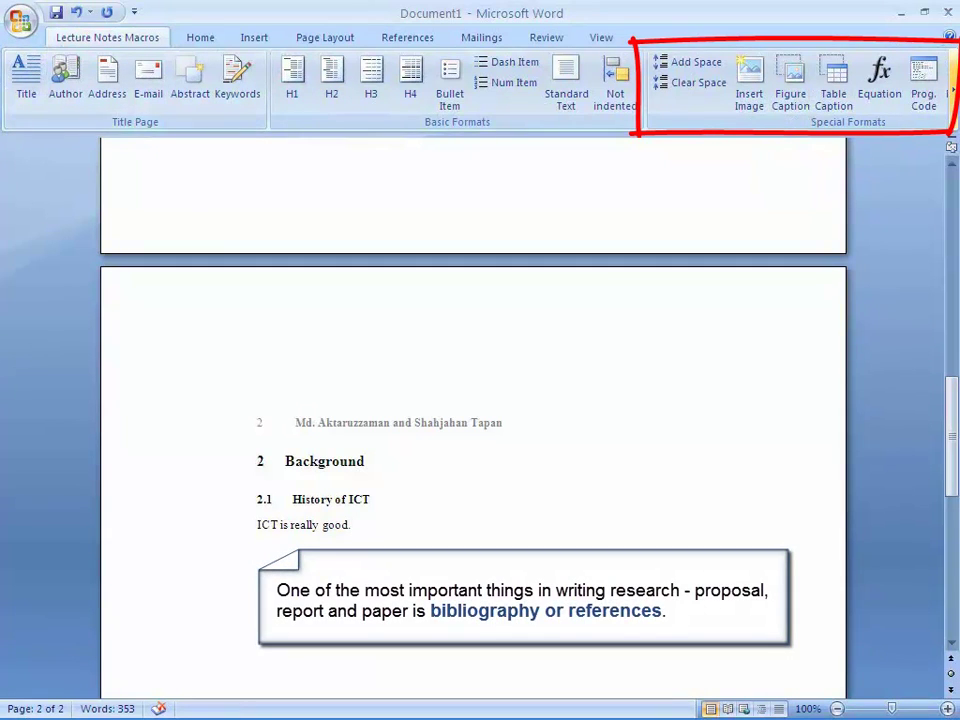
left_click(950, 92)
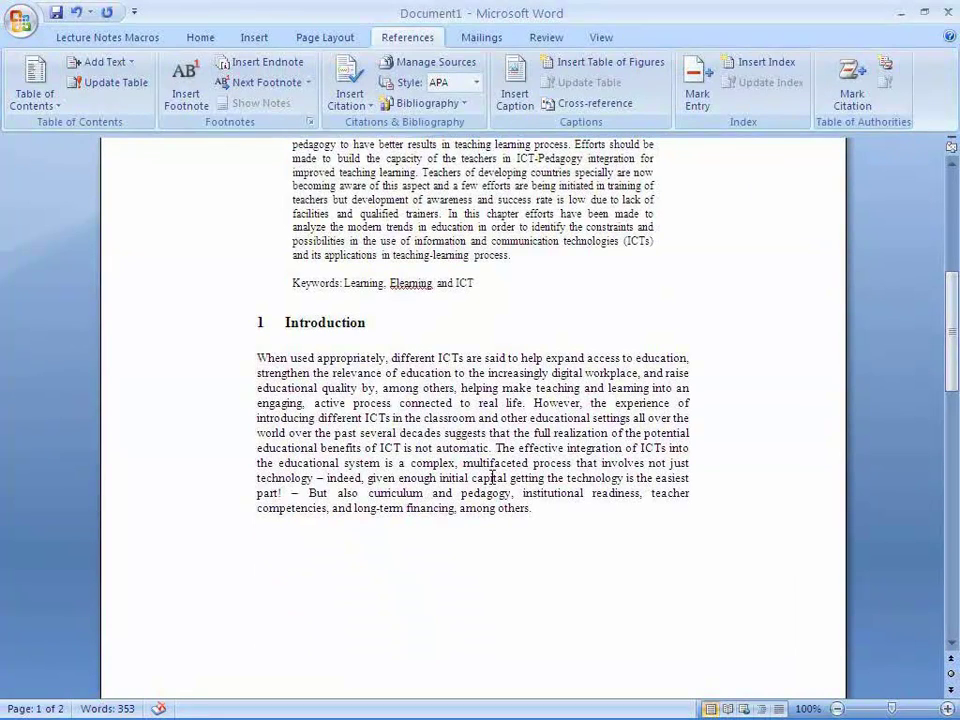
scroll(492, 478, "down", 10)
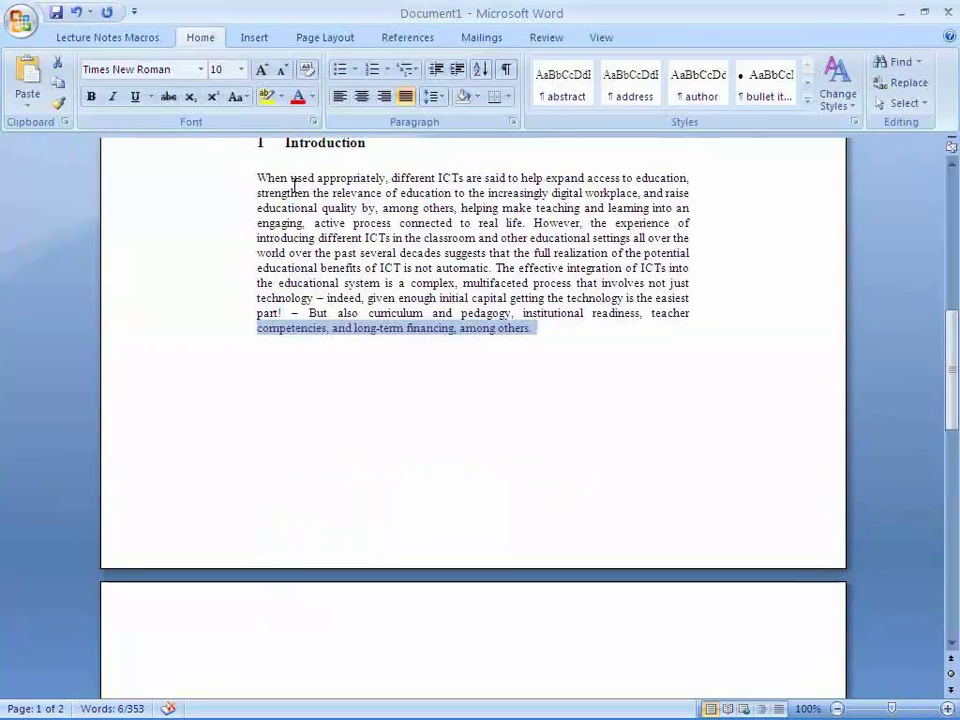
scroll(293, 188, "up", 2)
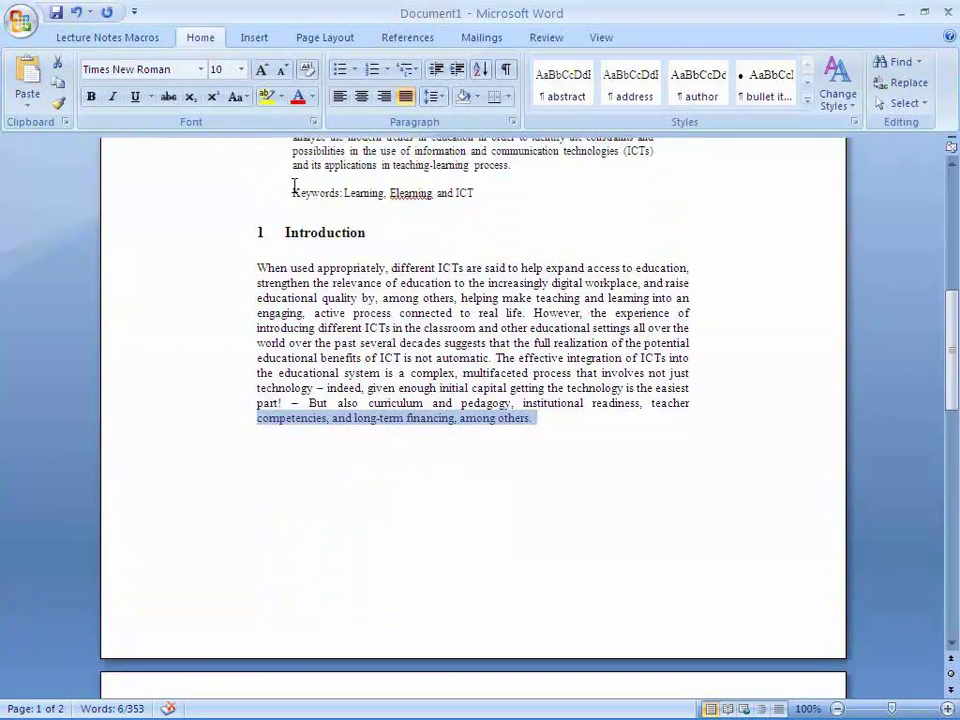
- Keep APA as the citation style on the References tab
left_click(405, 40)
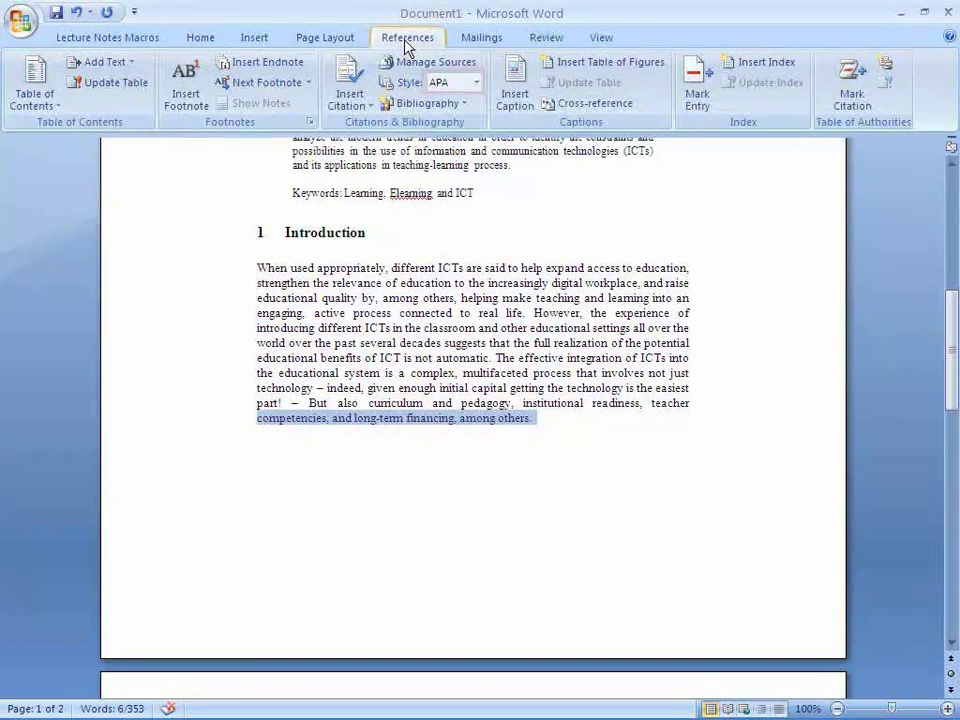
left_click(477, 83)
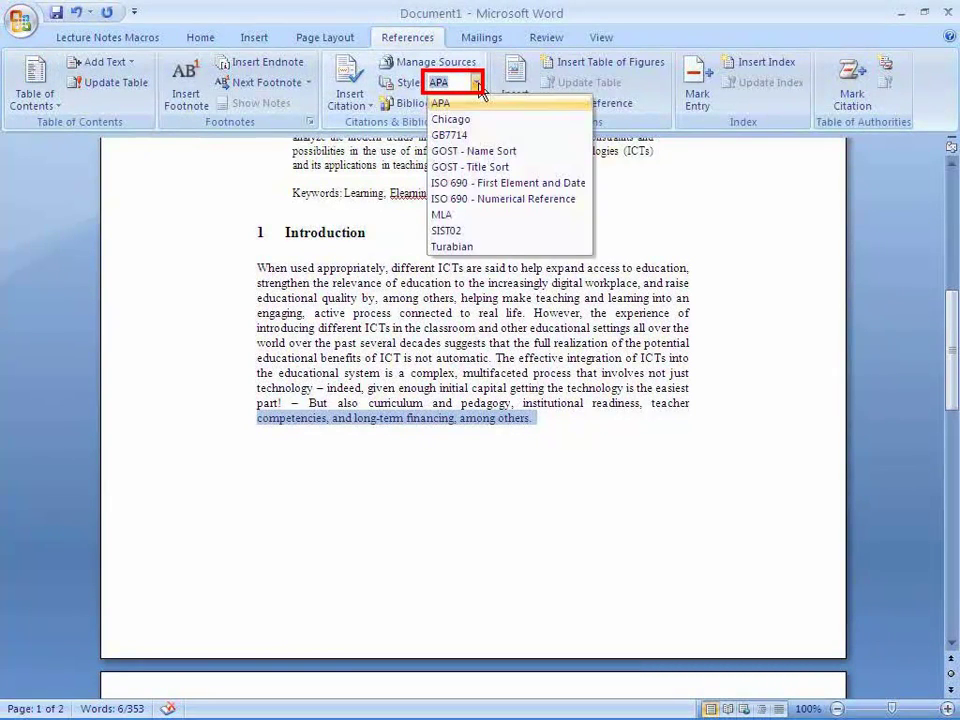
left_click(479, 102)
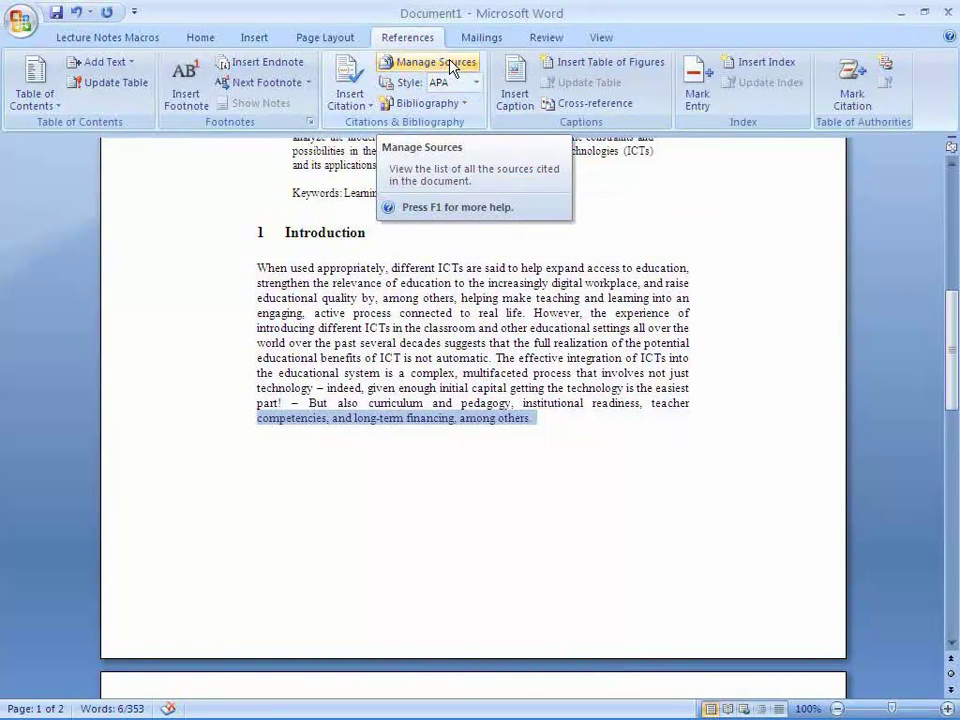
- Start a new Book source from the Source Manager
left_click(451, 67)
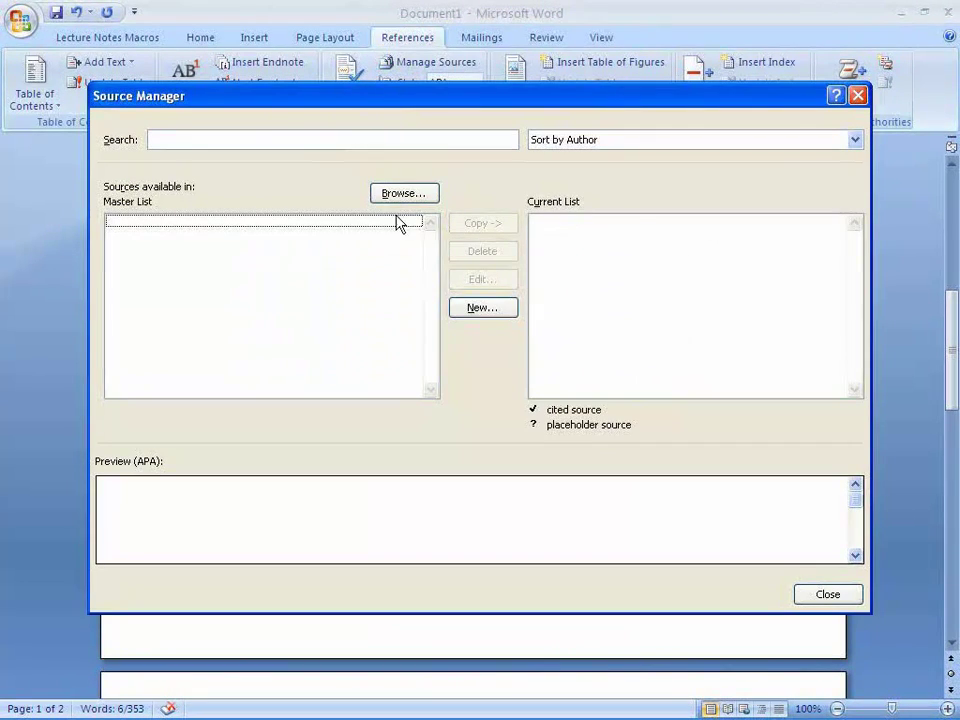
left_click(482, 312)
left_click_drag(447, 313, 429, 222)
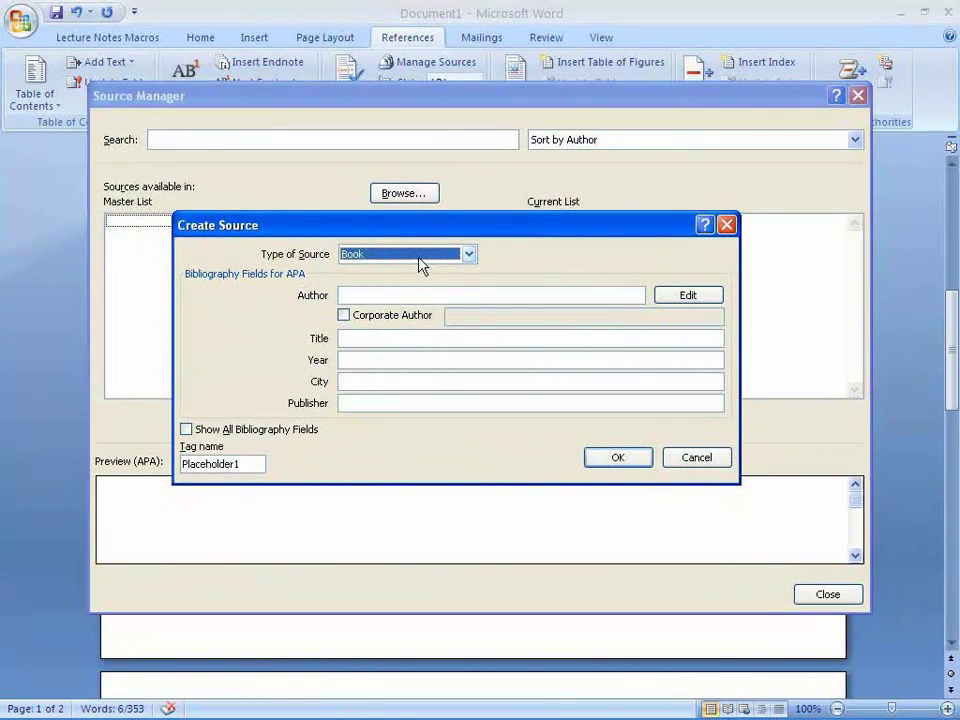
left_click(418, 256)
left_click(418, 256)
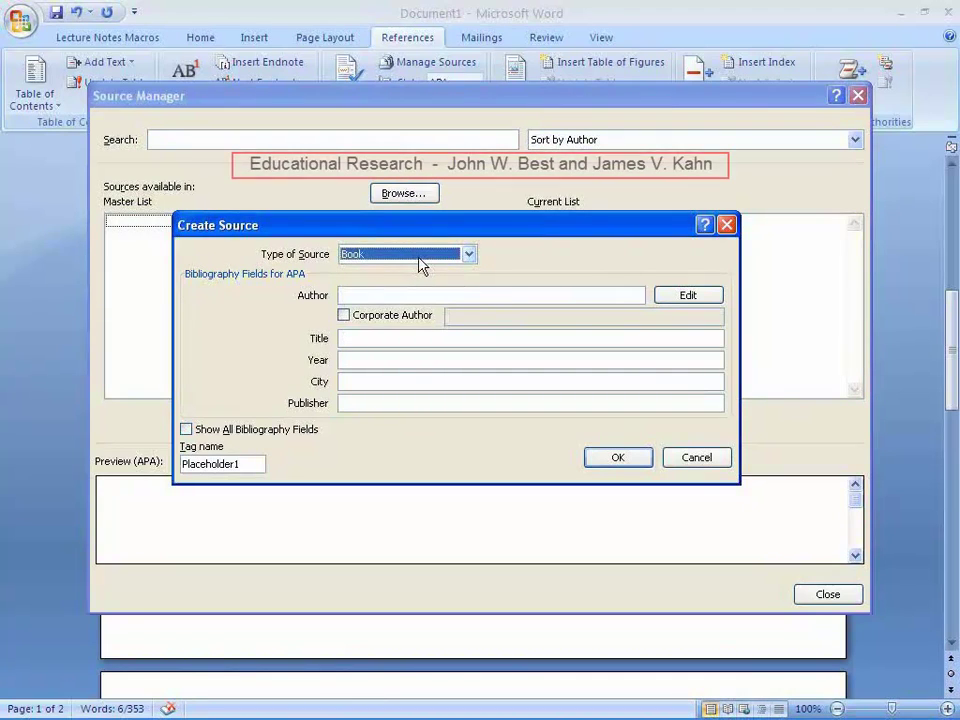
left_click(386, 295)
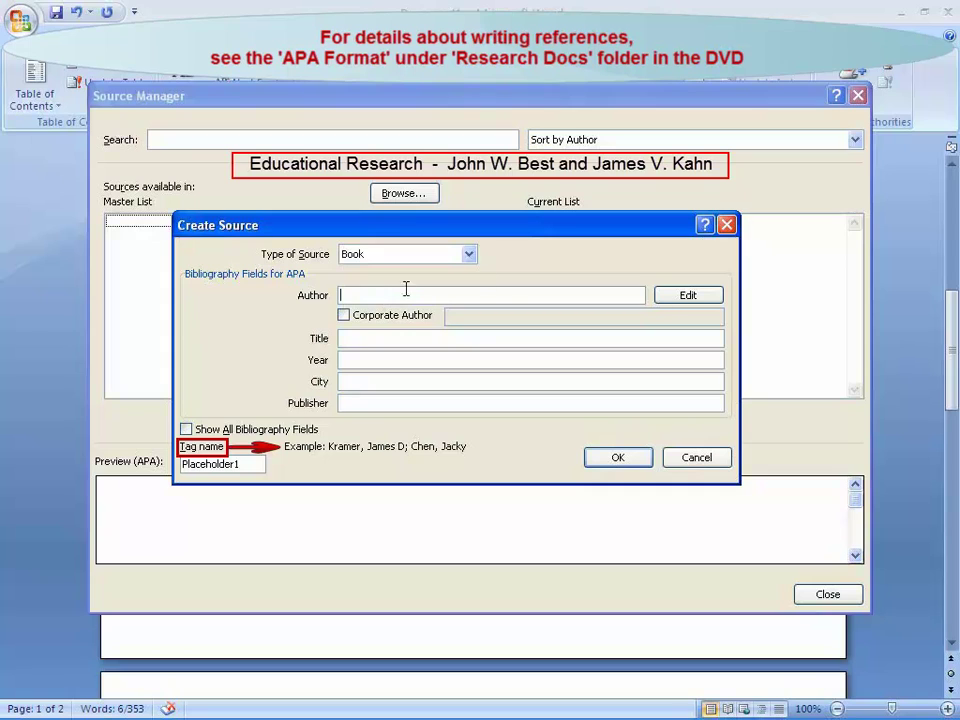
- Add the two Educational Research book authors to the source's Author field
left_click(666, 295)
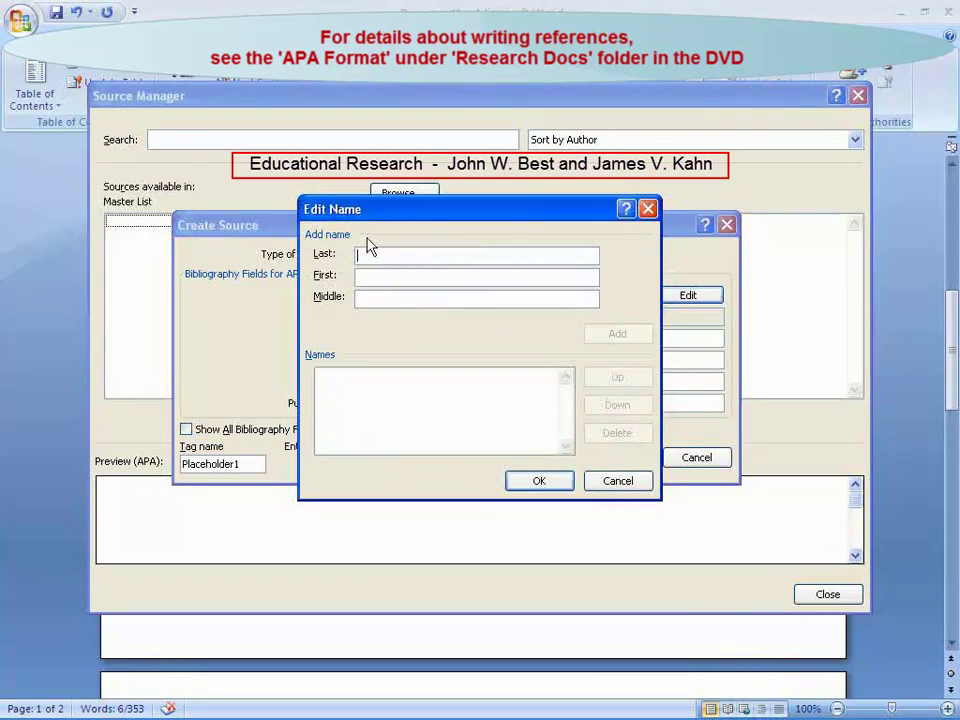
type("Best")
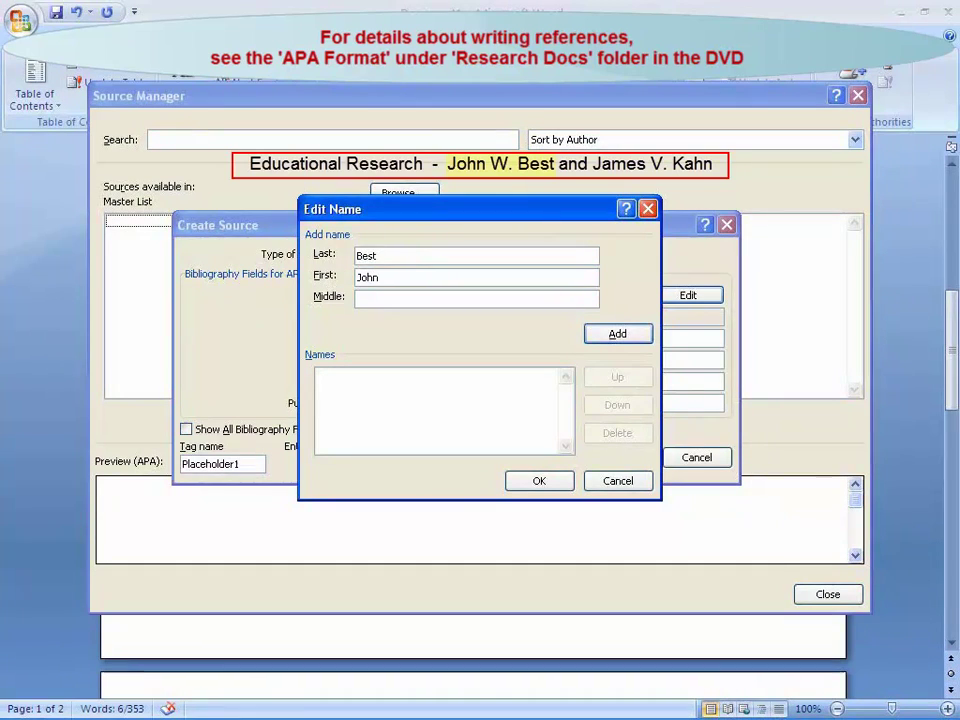
type("W.")
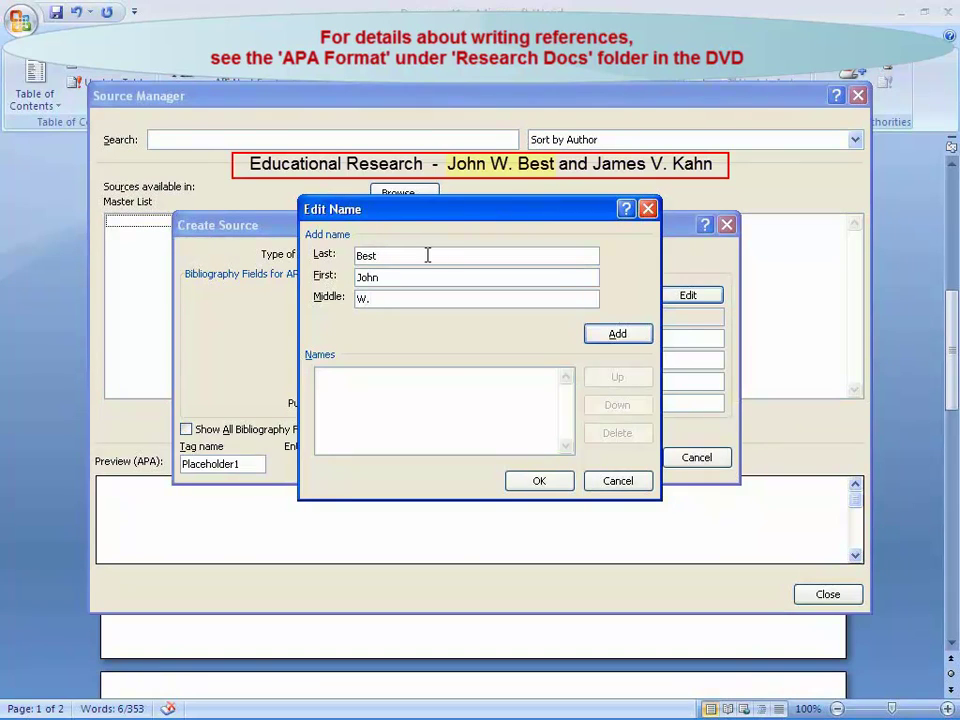
left_click(600, 337)
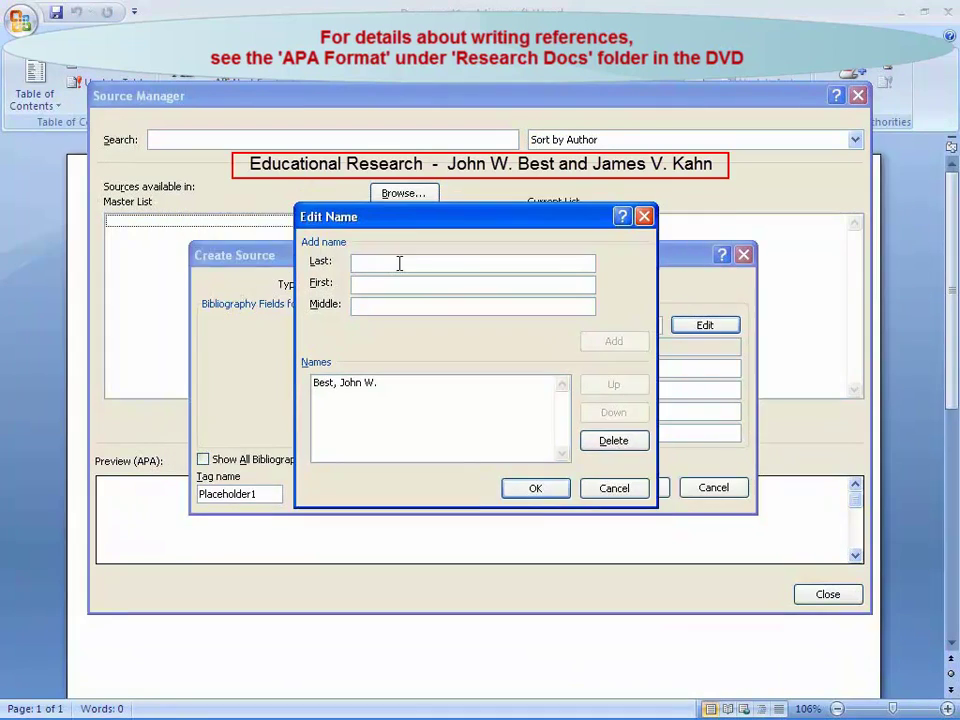
type("Kahn")
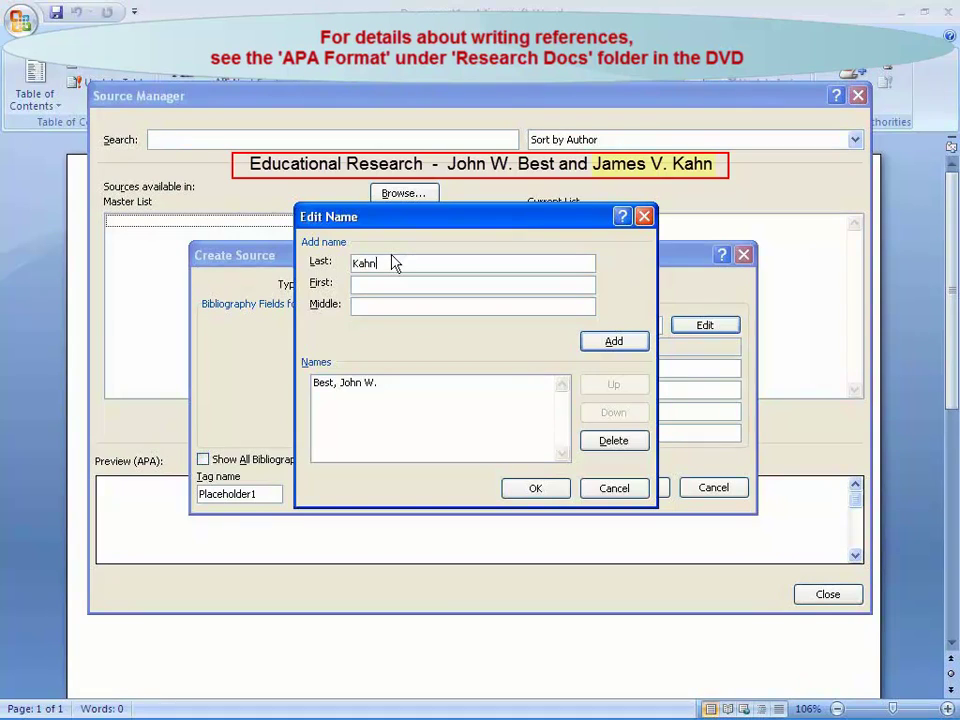
type("James")
left_click(597, 341)
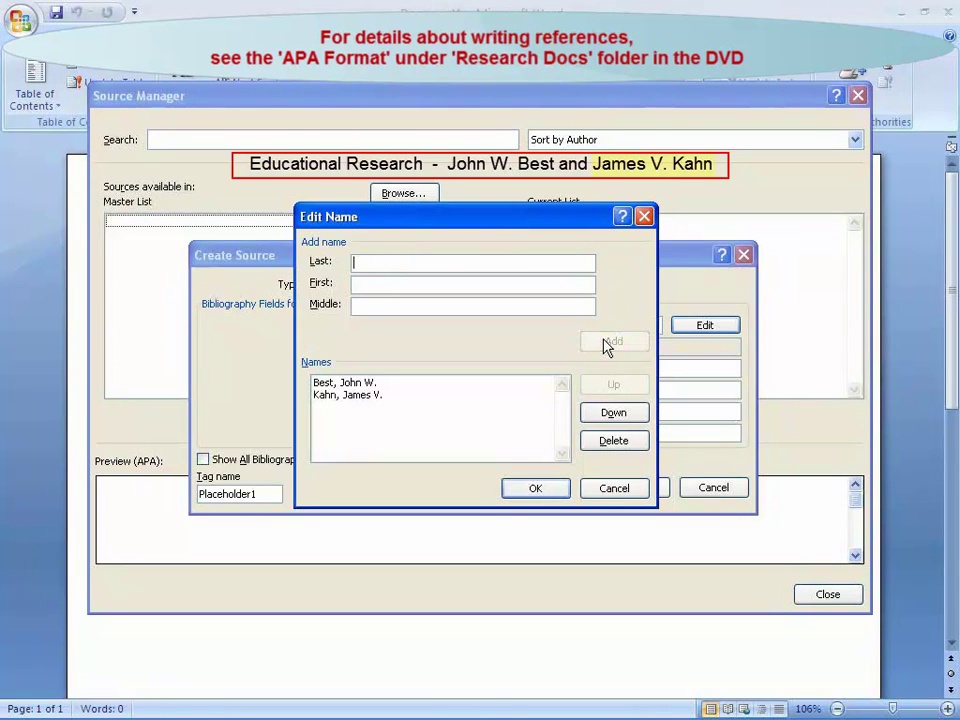
left_click(547, 489)
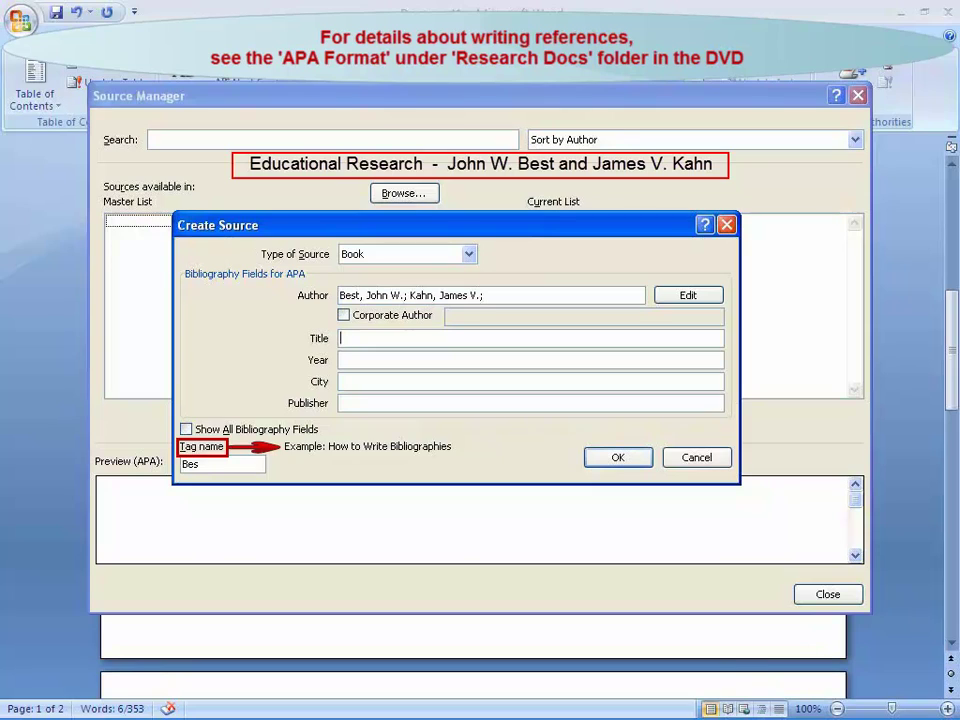
- Enter the book's title 'Educational Research', year 2010, city New Delhi and publisher Prentice Hall India Ltd
type("EEducational Research")
left_click(341, 360)
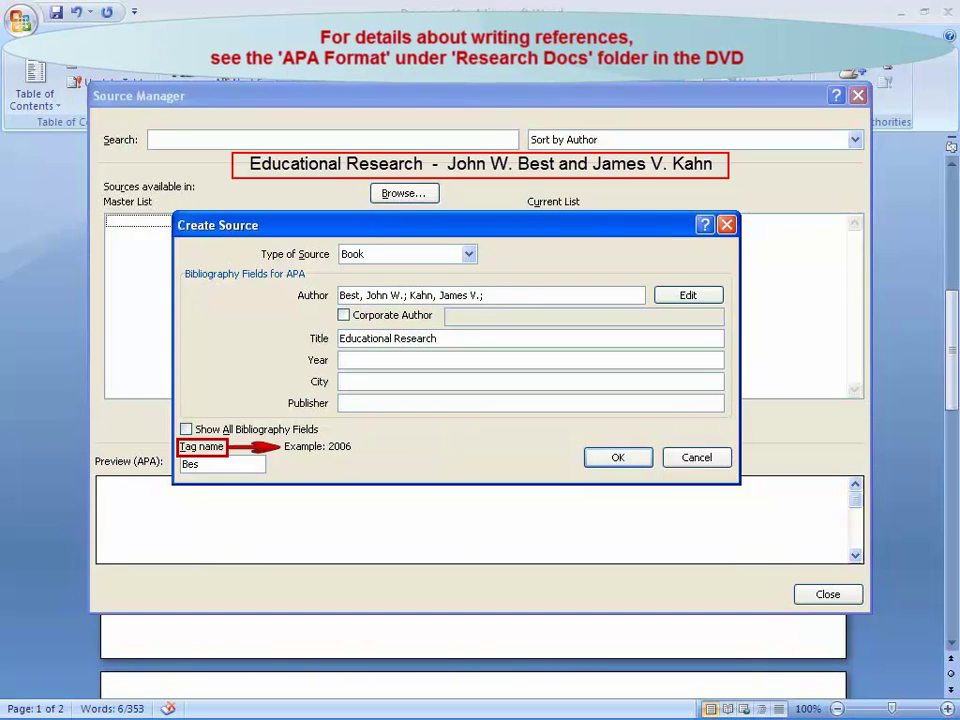
type("2010")
left_click(341, 381)
type("New Delhi")
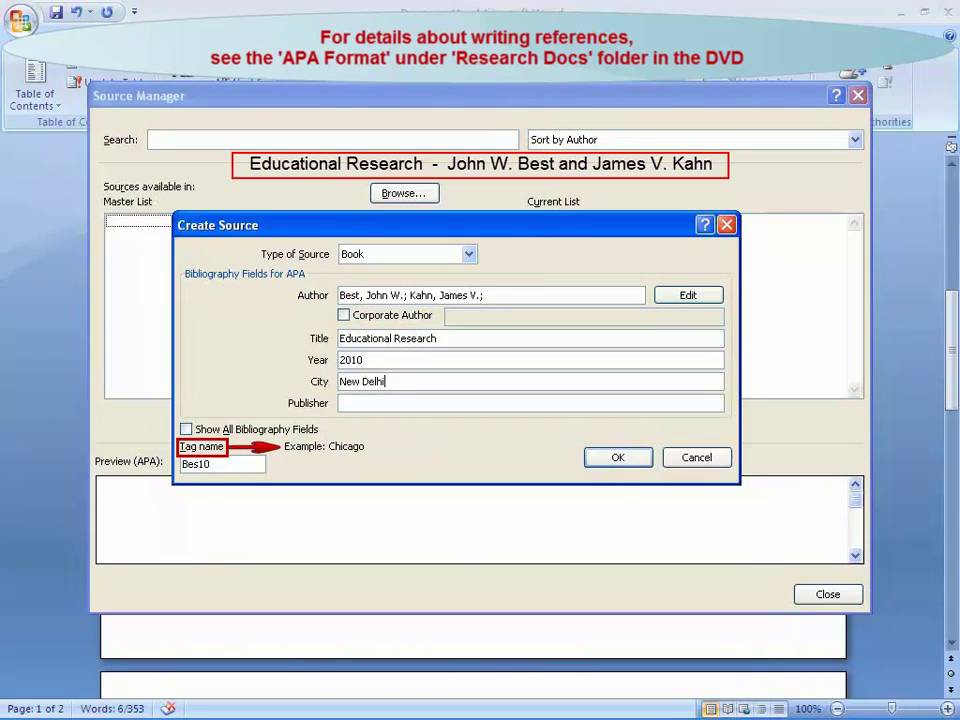
left_click(341, 403)
type("Pre")
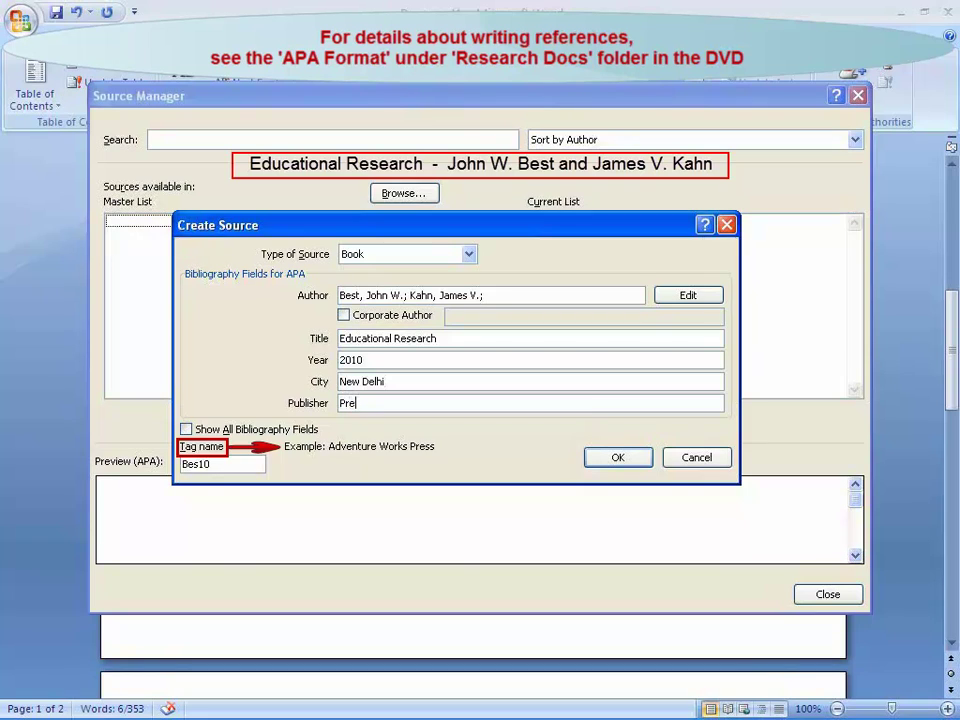
type("ntice Hall India Ltd.")
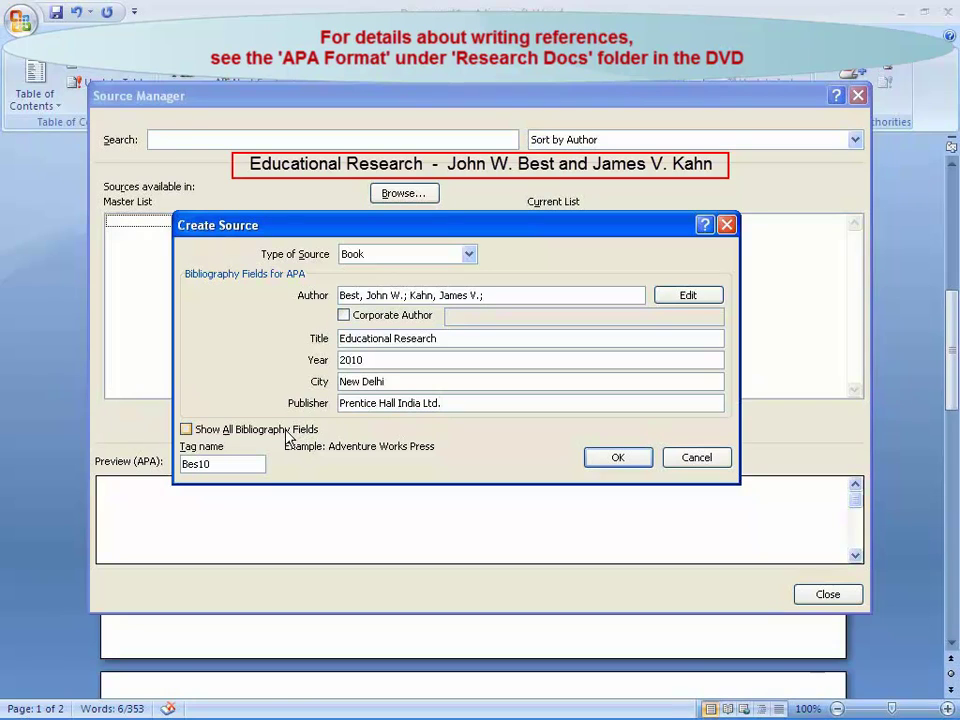
- Show all bibliography fields, set the Edition to 2nd, and save the source
left_click(247, 438)
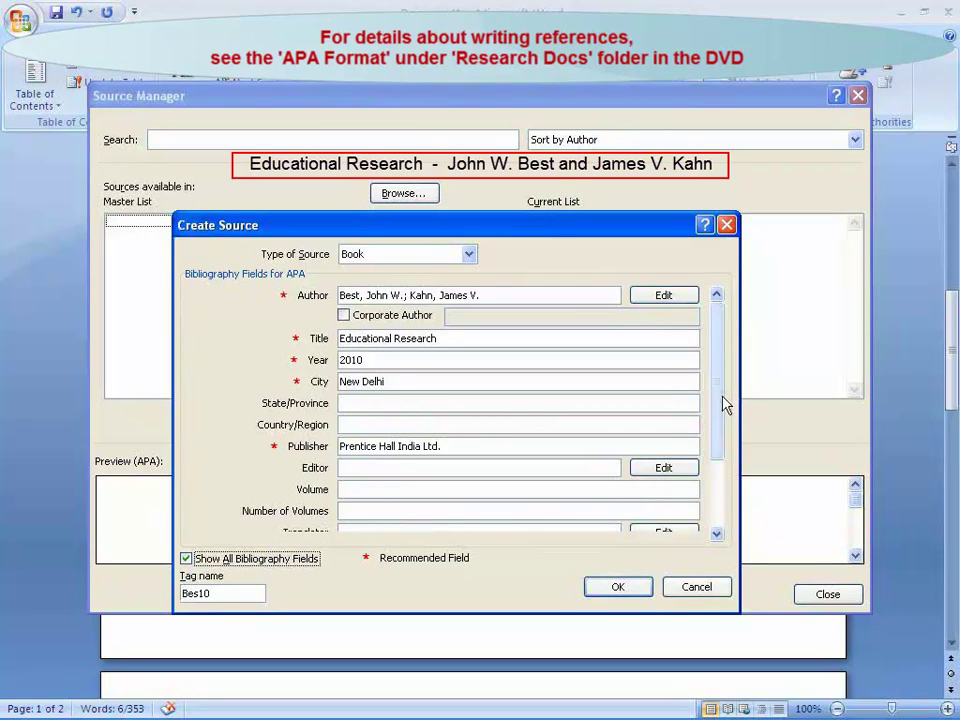
scroll(480, 467, "down", 3)
left_click(480, 510)
type("2nd")
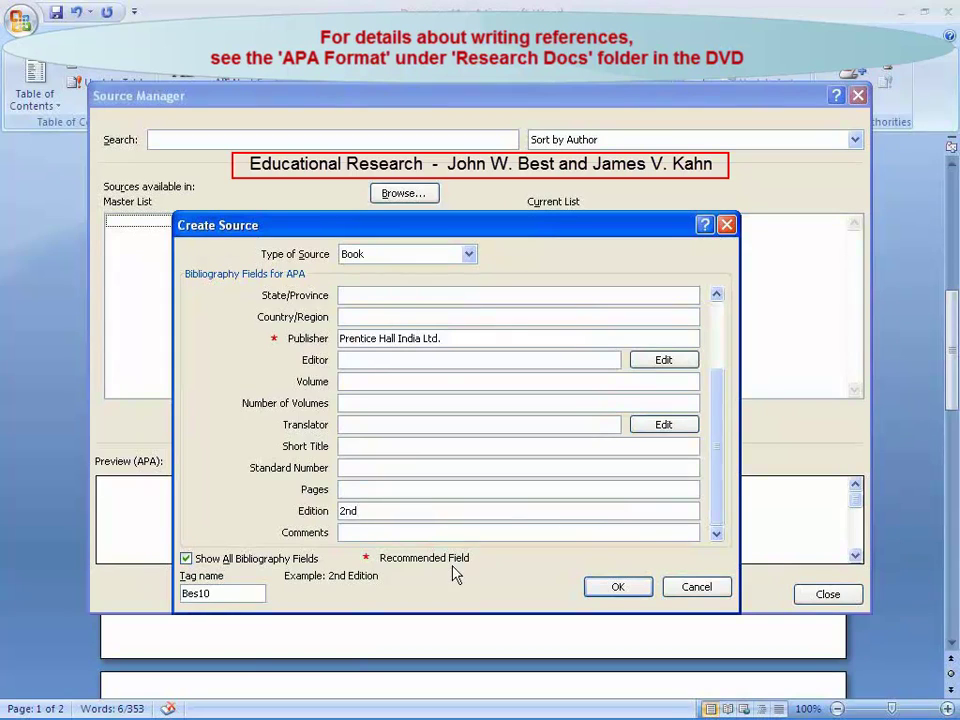
left_click(600, 592)
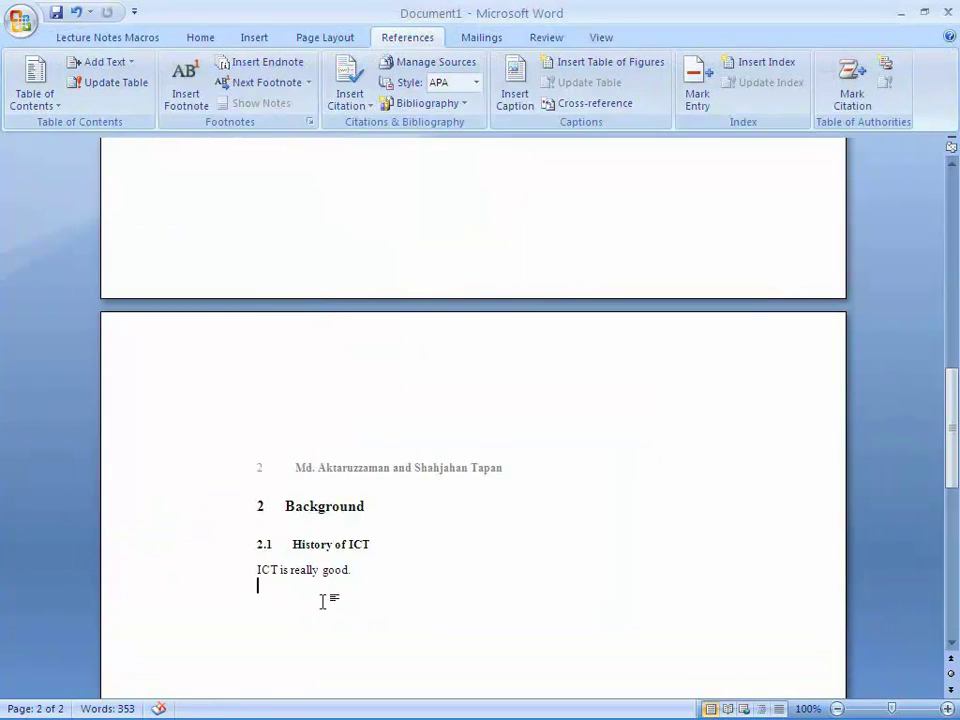
- Add a new line below the History of ICT text and start a numbered top-level heading there
scroll(322, 600, "down", 2)
key("Return")
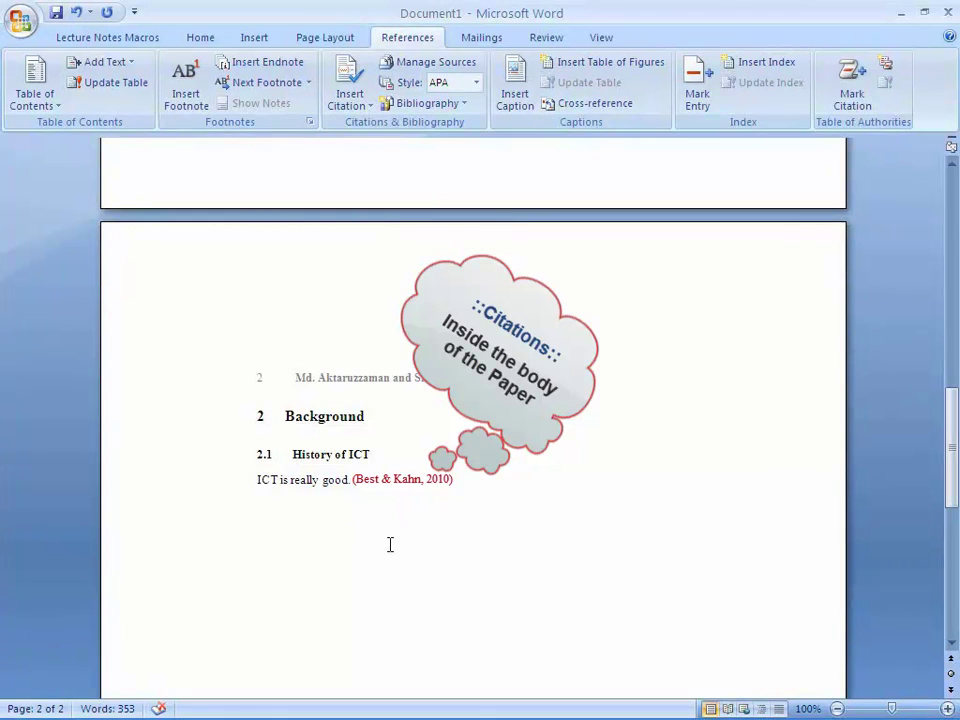
left_click(132, 38)
left_click(292, 90)
- Title the heading 'Bibliography', add a line beneath it, and open the References bibliography formats
type("Bibliography")
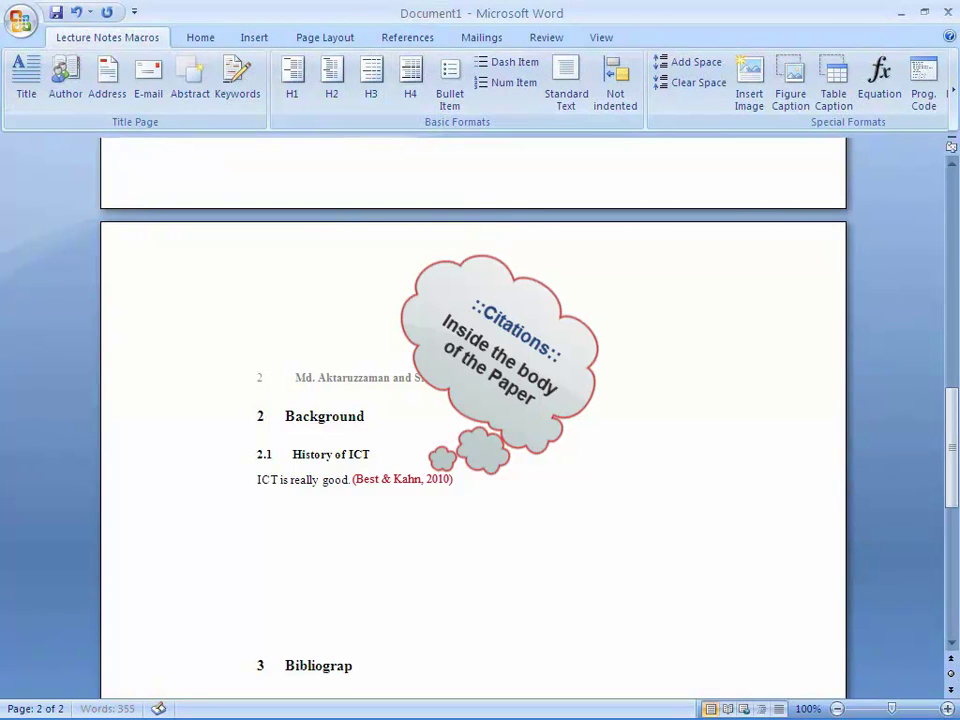
key("Return")
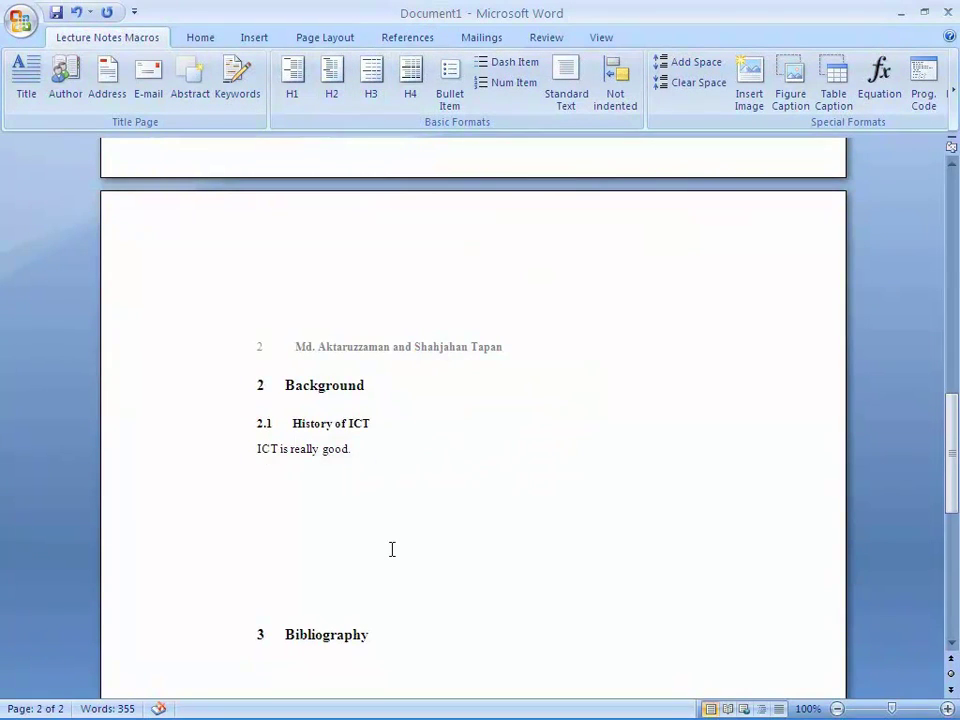
scroll(391, 550, "down", 3)
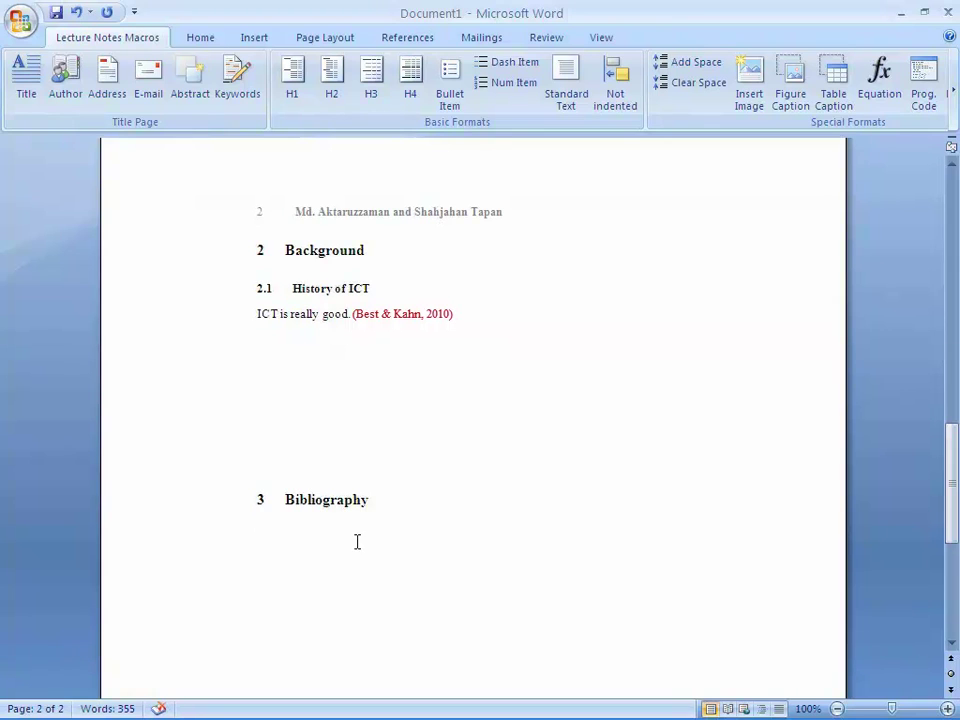
left_click(414, 40)
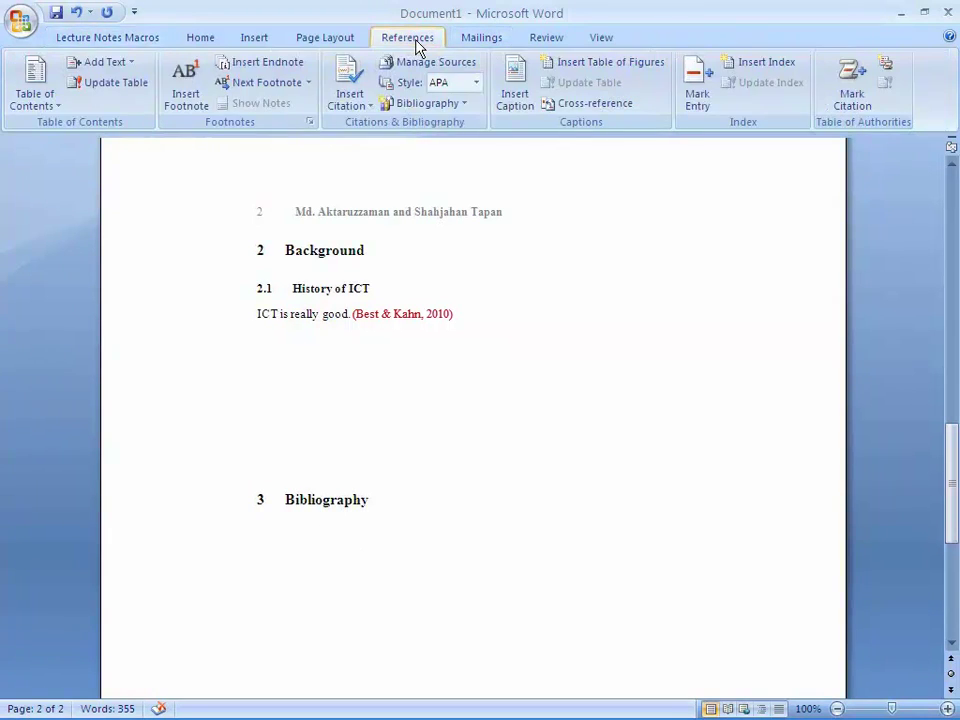
left_click(427, 103)
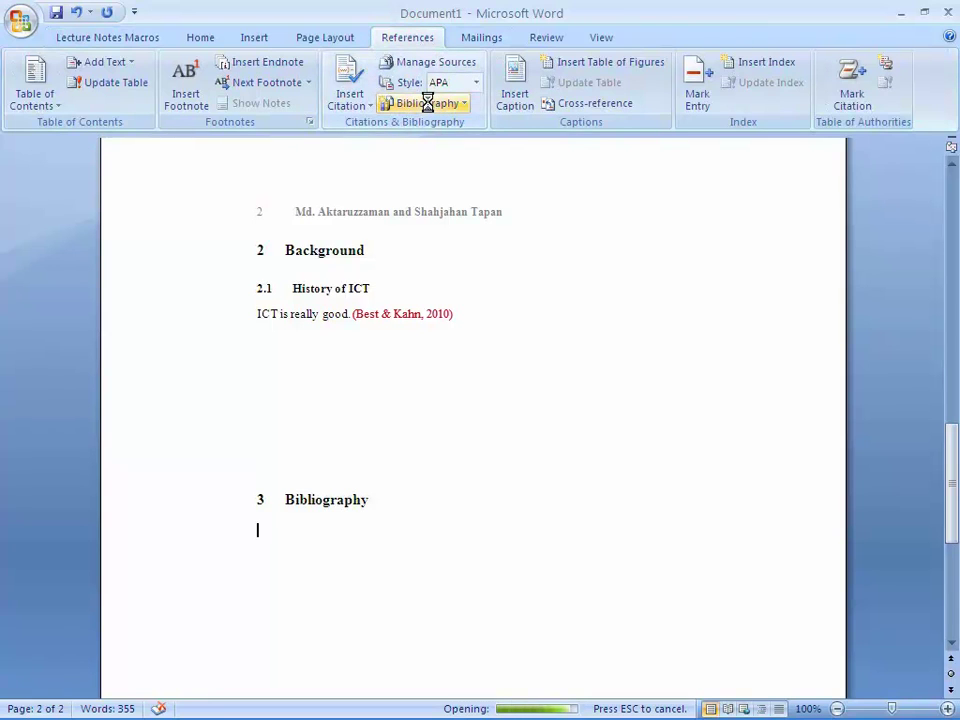
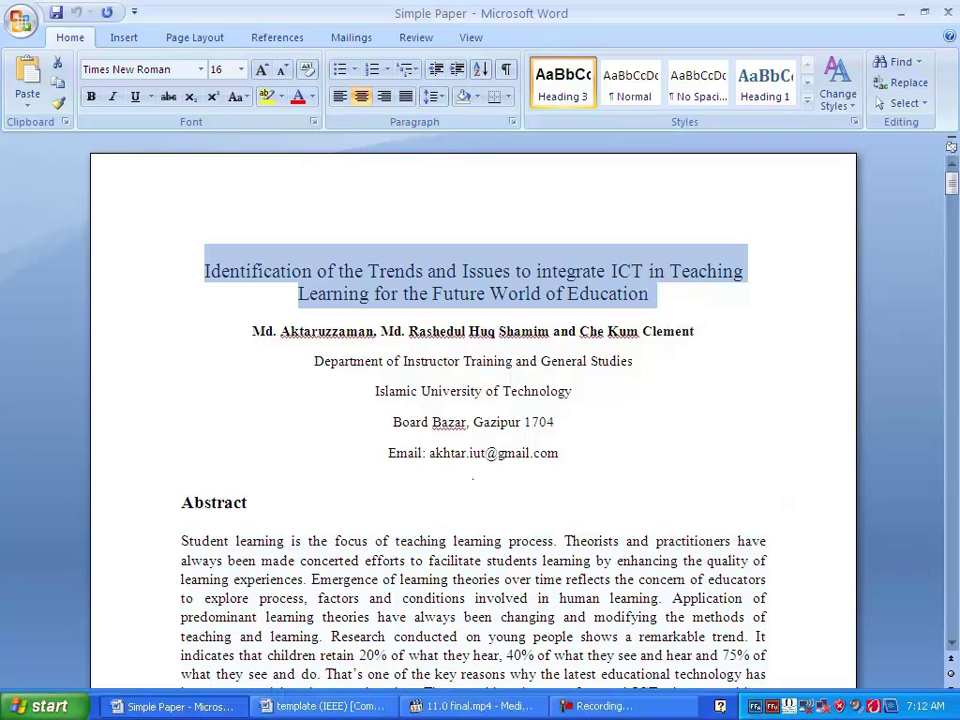
- Paste the paper's ICT title over the IEEE template title with template formatting, removing its bullet
left_click(325, 706)
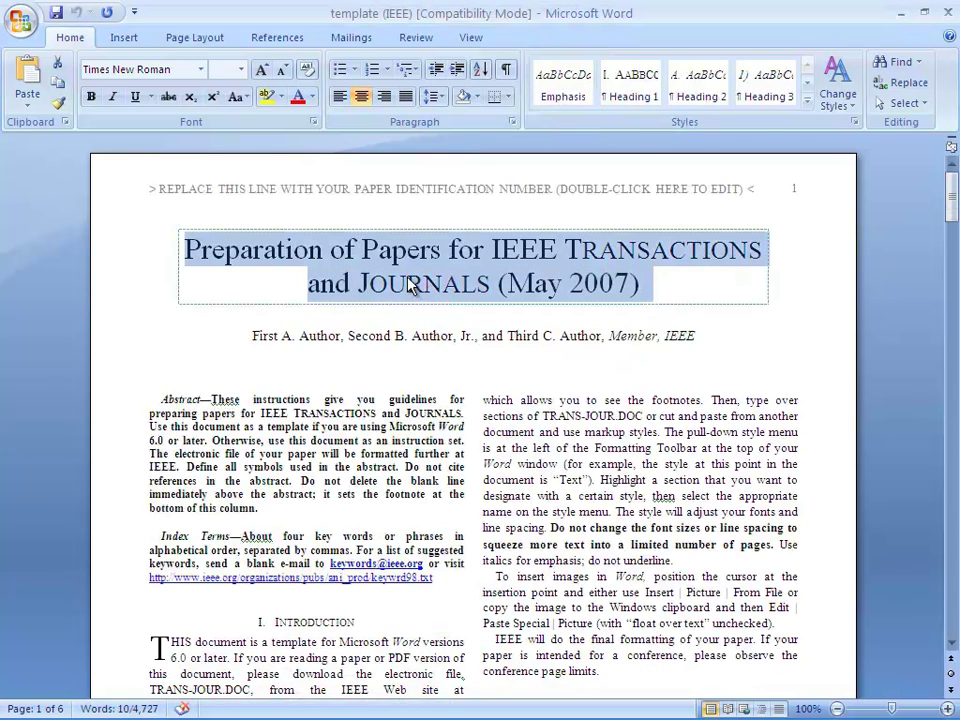
right_click(410, 285)
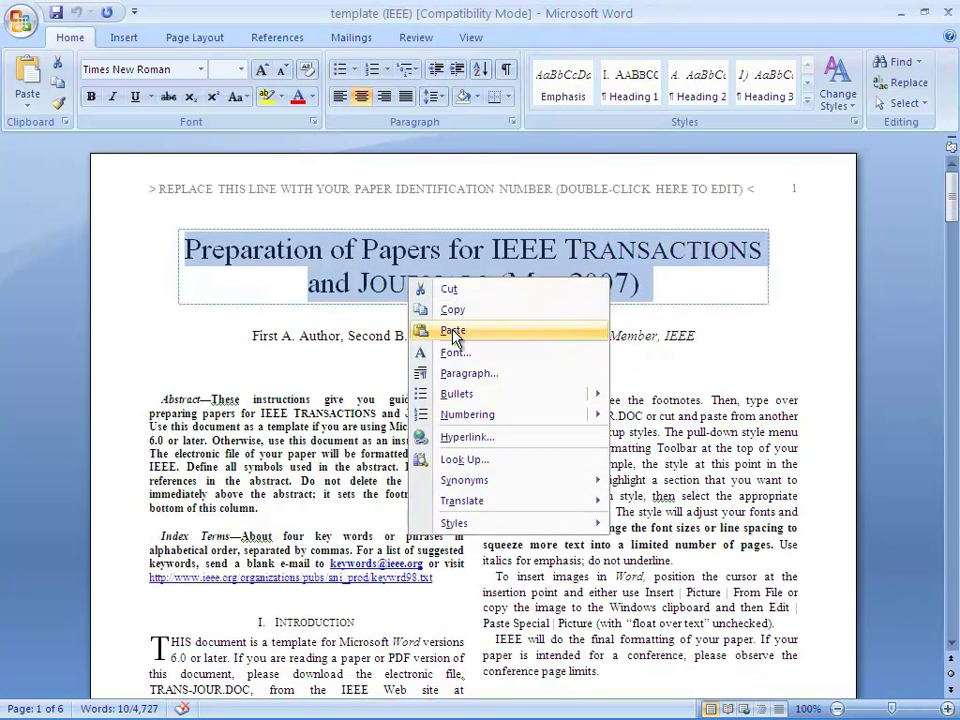
left_click(453, 331)
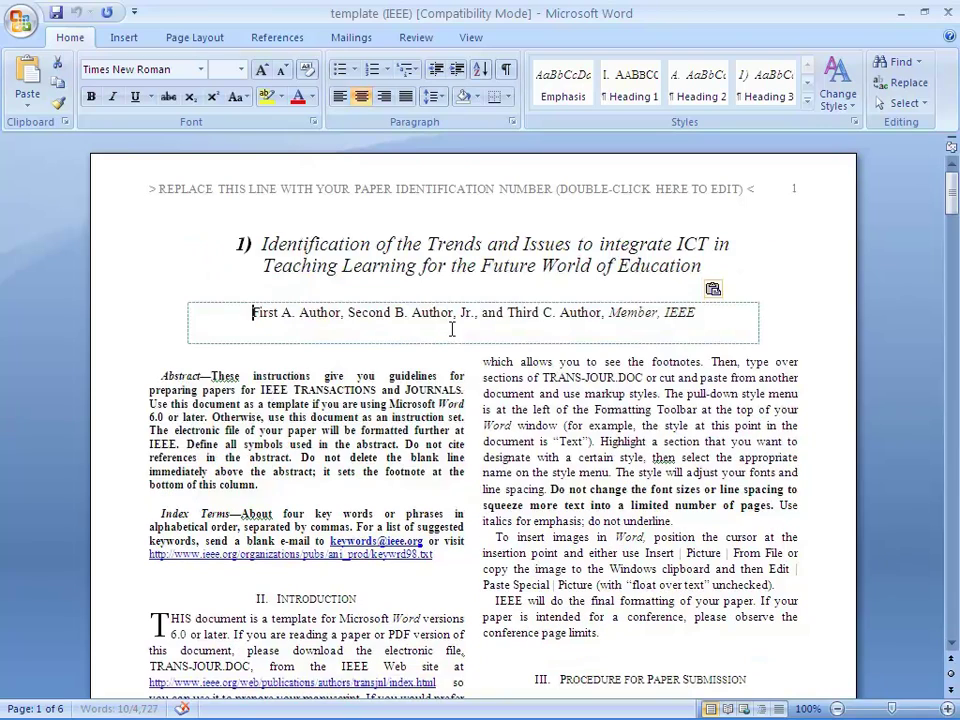
left_click(715, 290)
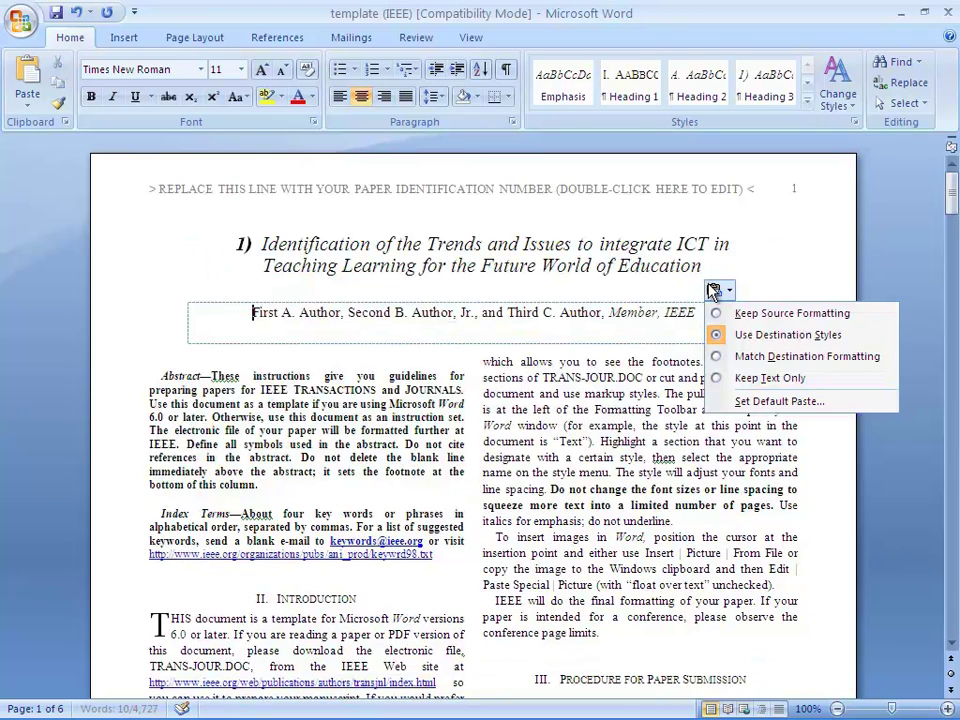
left_click(760, 357)
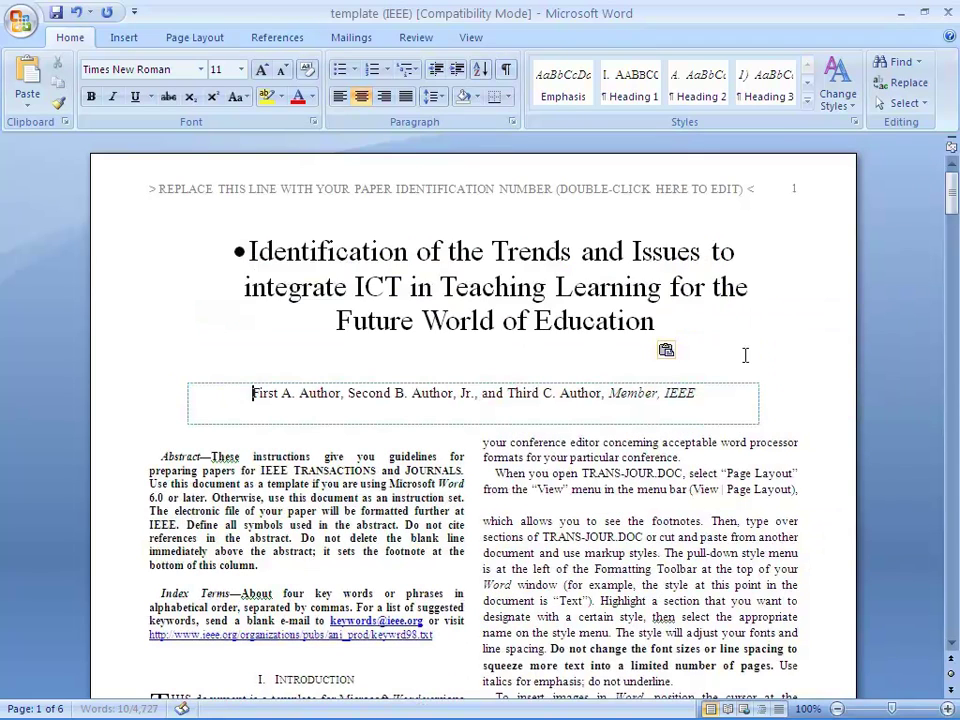
left_click(240, 252)
key("BackSpace")
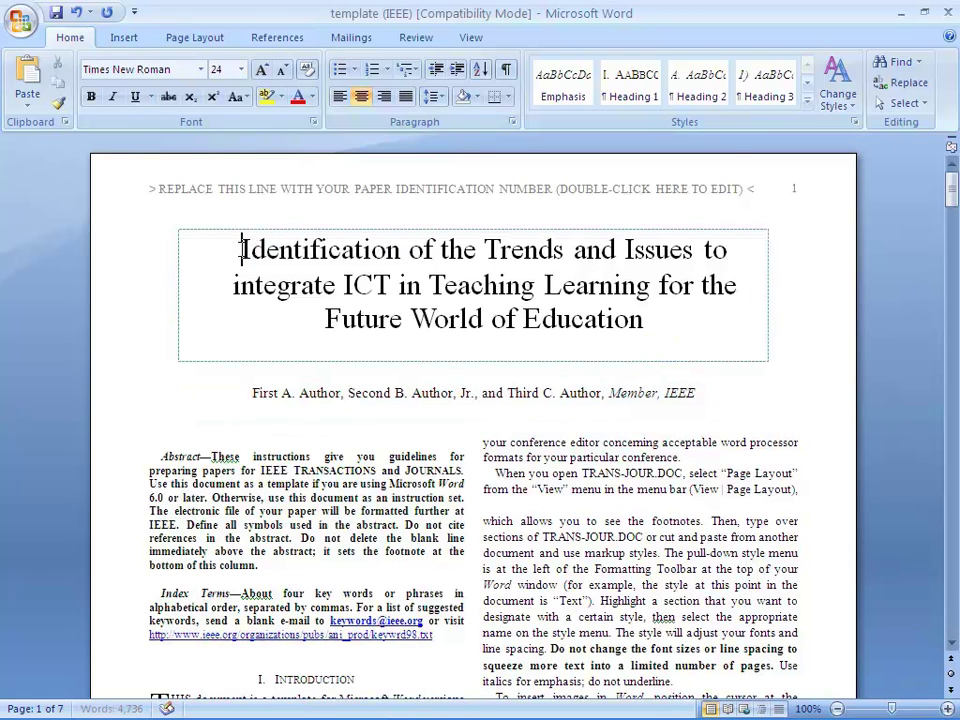
key("alt+Tab")
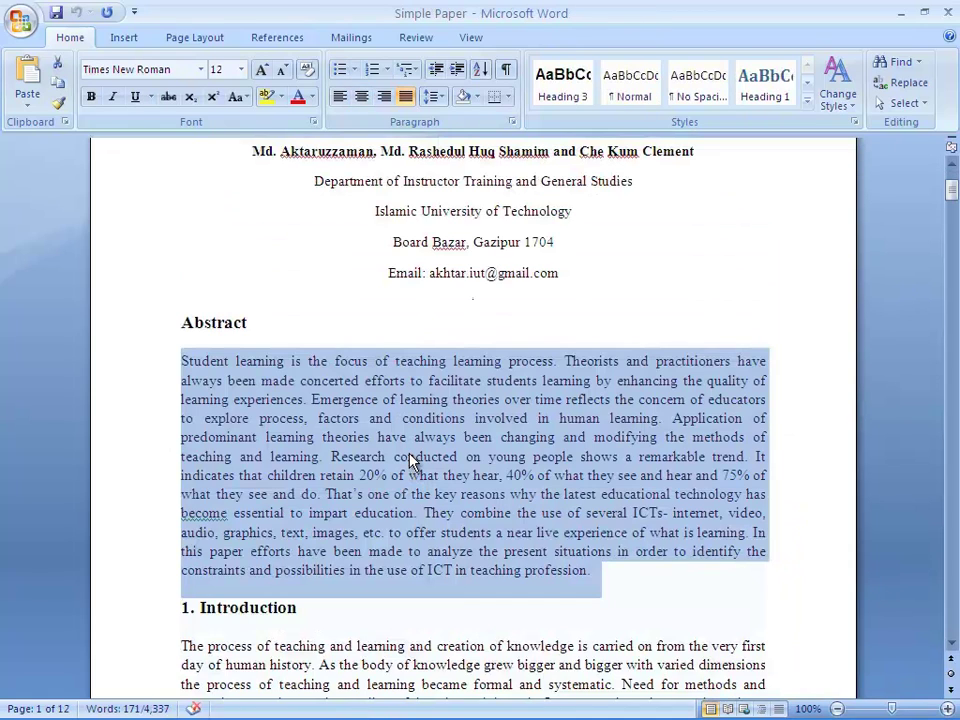
- Copy the ICT-in-teaching abstract and paste it over the template's Abstract using Match Destination Formatting
right_click(408, 460)
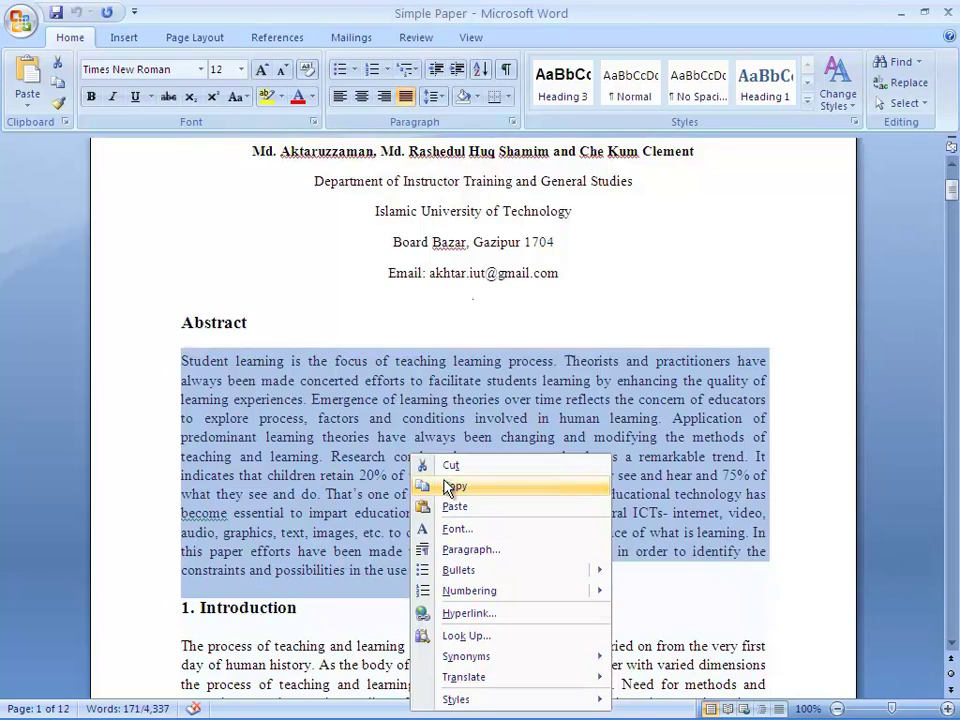
left_click(444, 484)
mouse_move(240, 712)
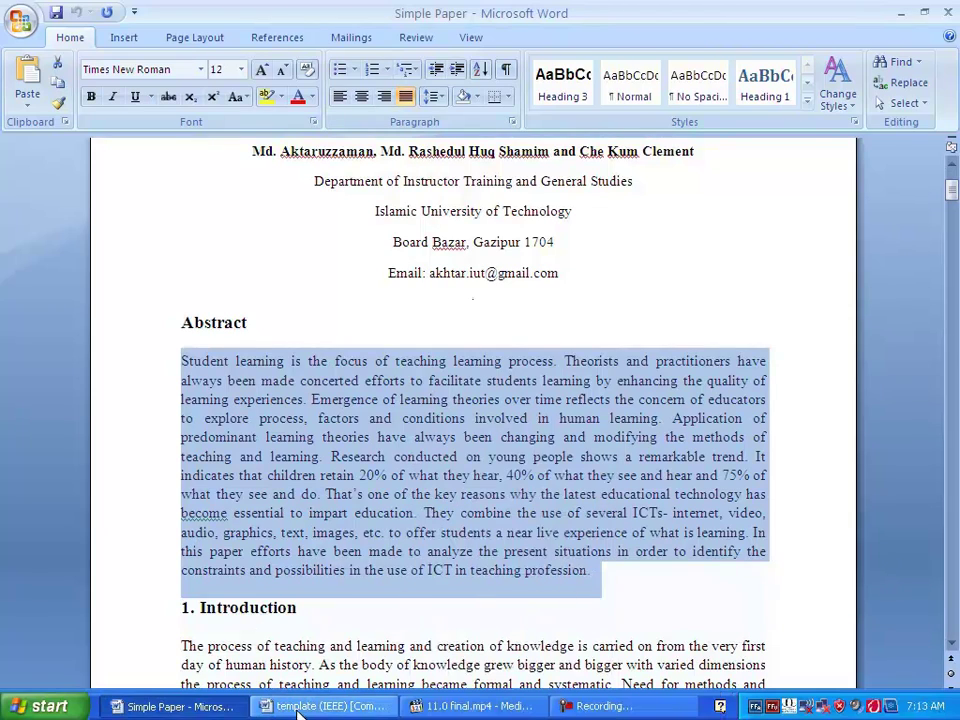
left_click(305, 712)
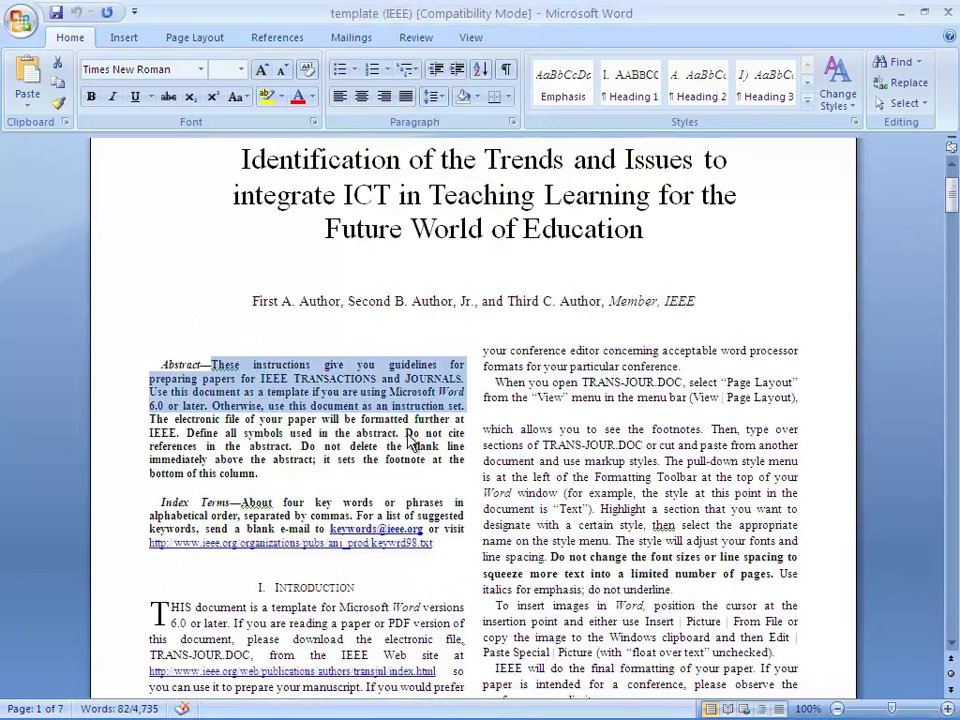
right_click(392, 414)
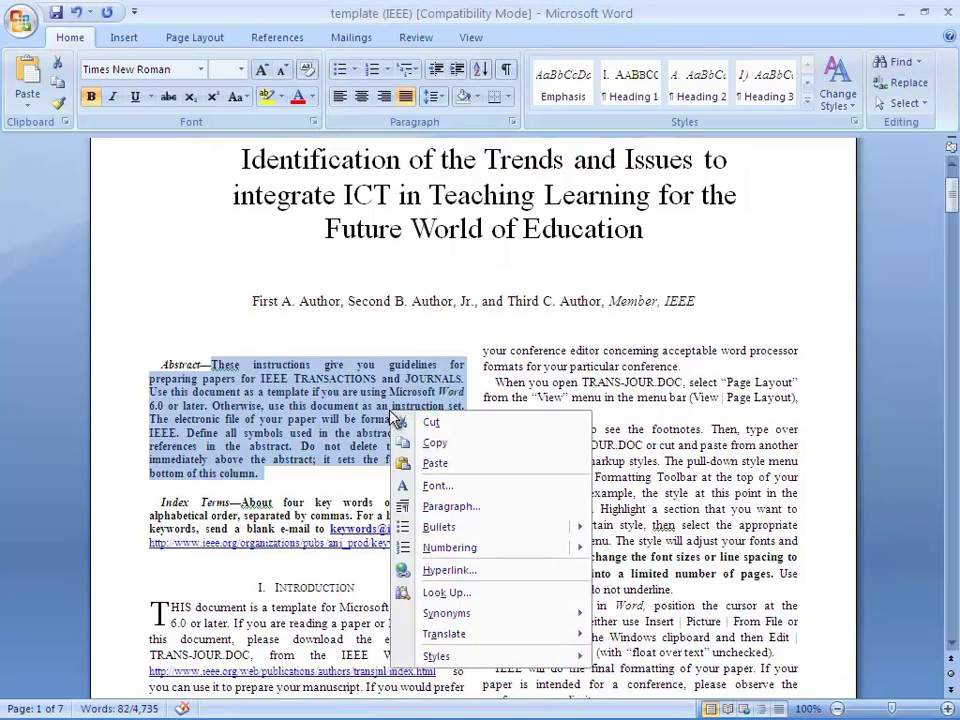
left_click(436, 466)
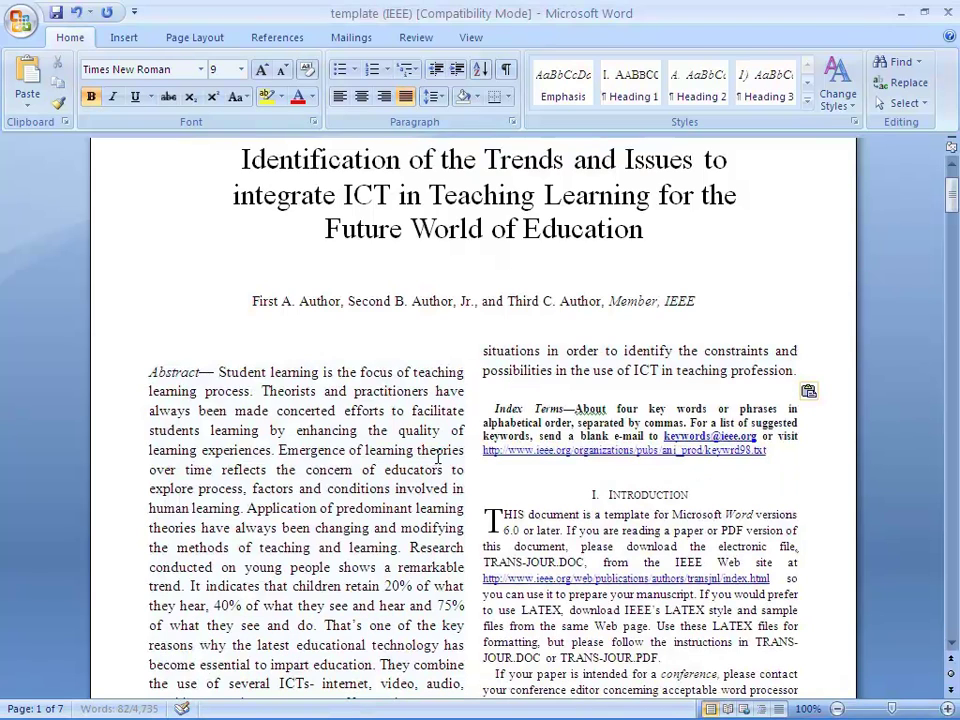
left_click(813, 392)
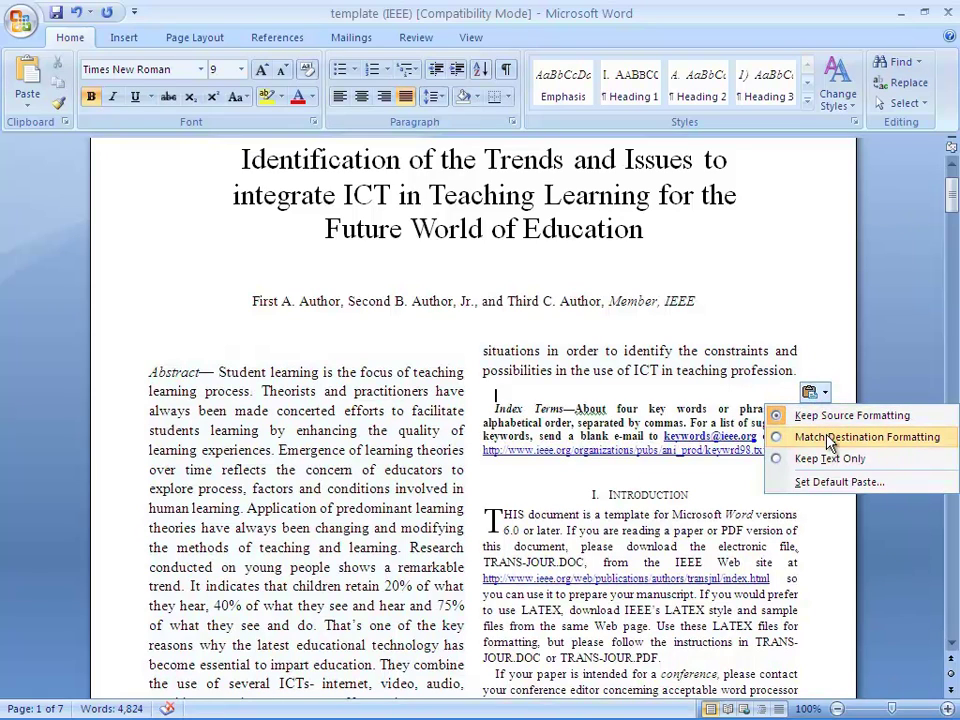
left_click(829, 438)
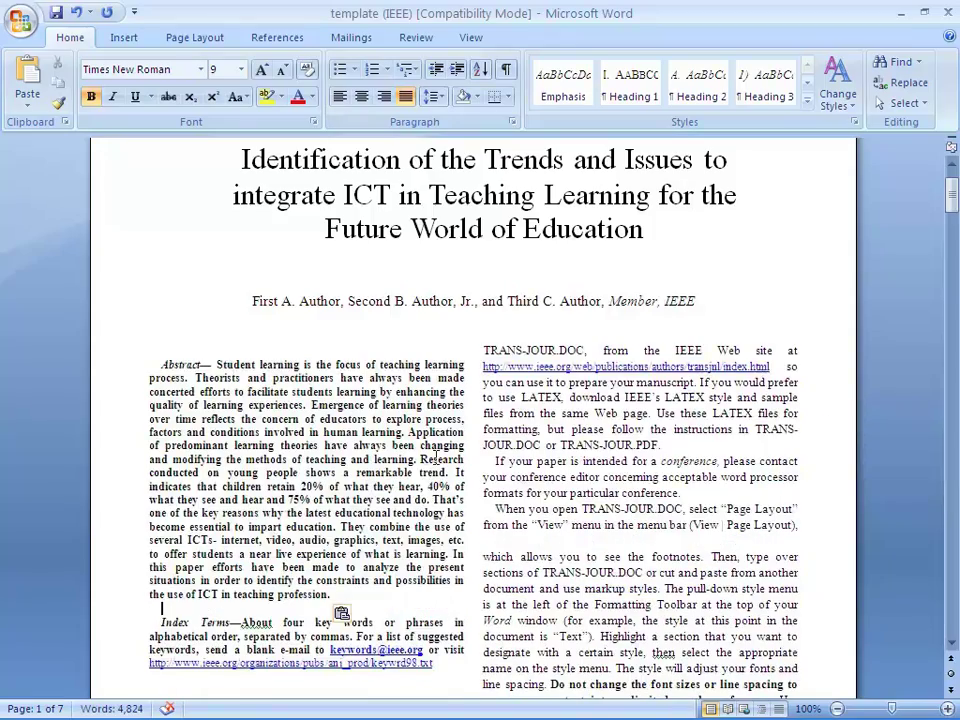
scroll(436, 456, "down", 4)
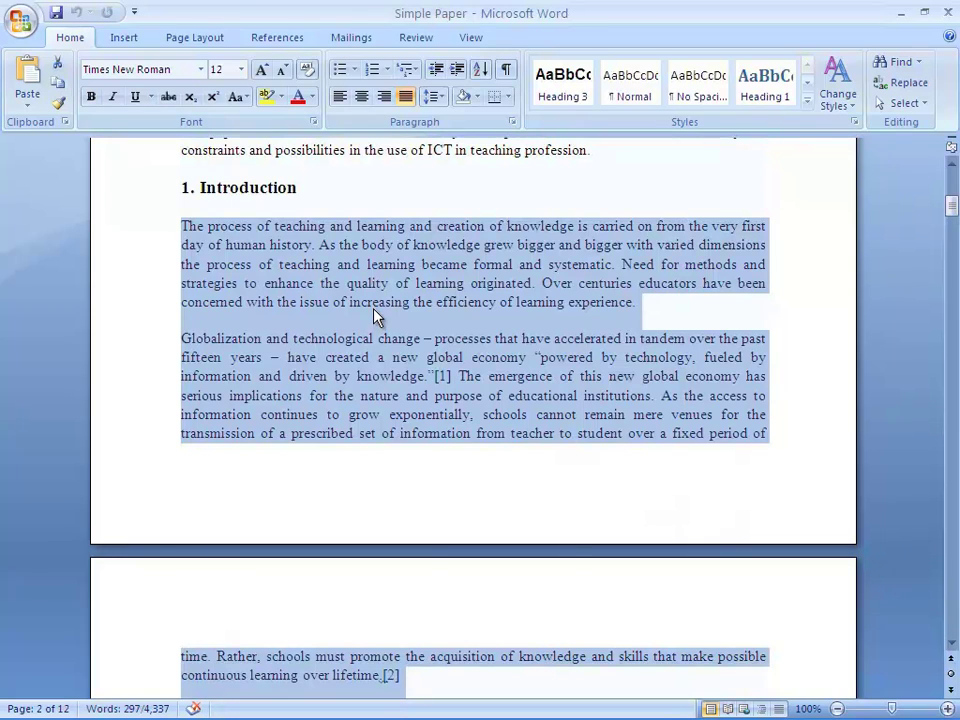
- Paste the paper's introduction over the template's with Match Destination Formatting, deleting the leftover 'HI' after the drop cap
right_click(376, 316)
left_click(420, 342)
left_click(293, 712)
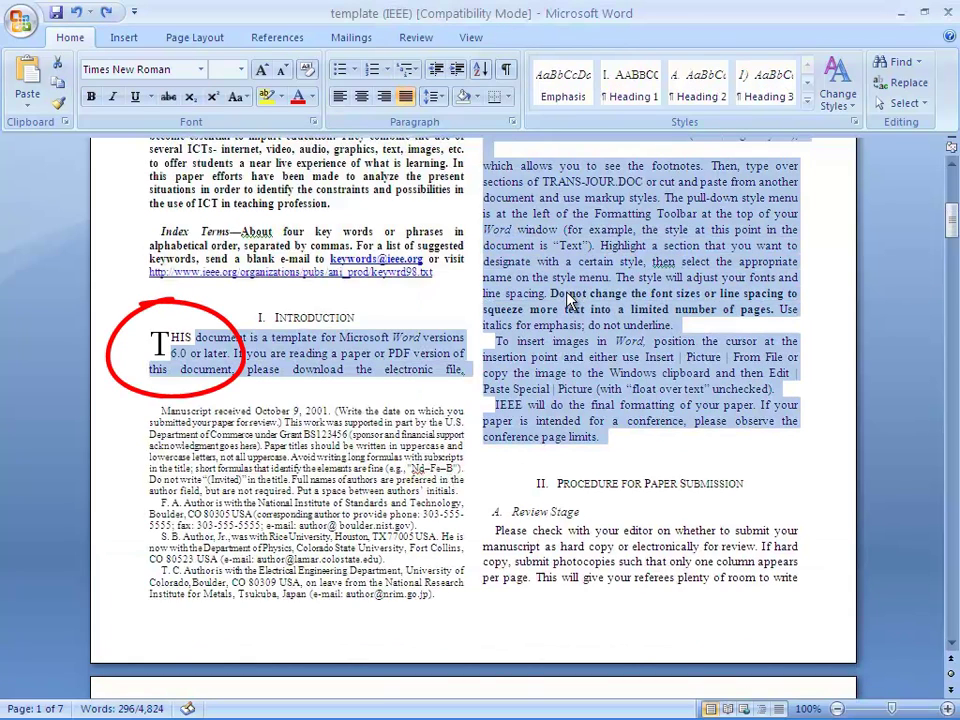
right_click(572, 297)
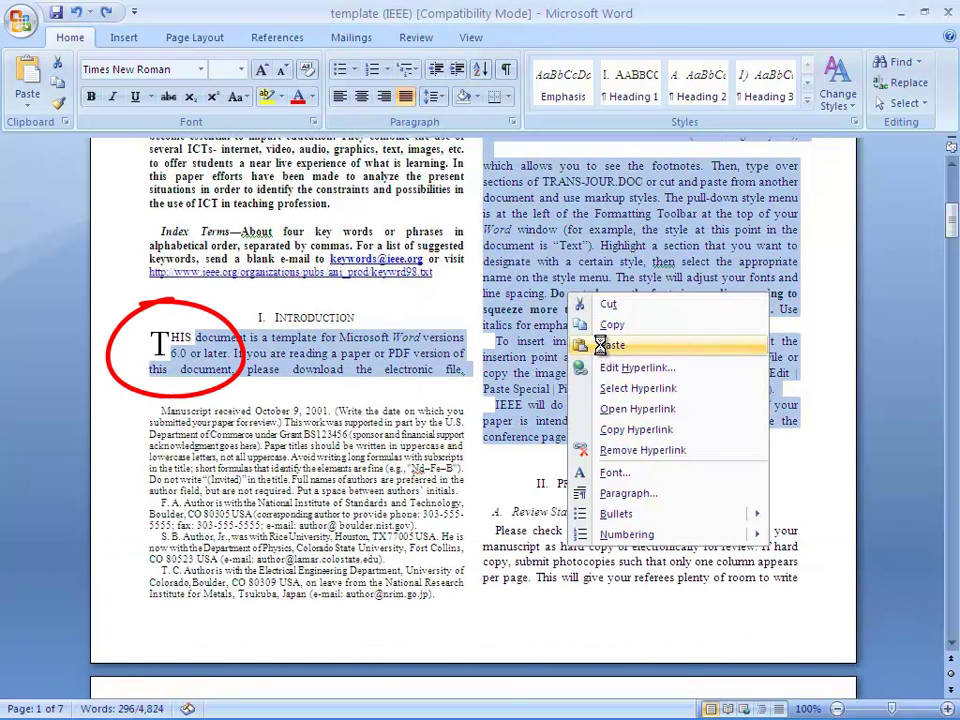
left_click(606, 346)
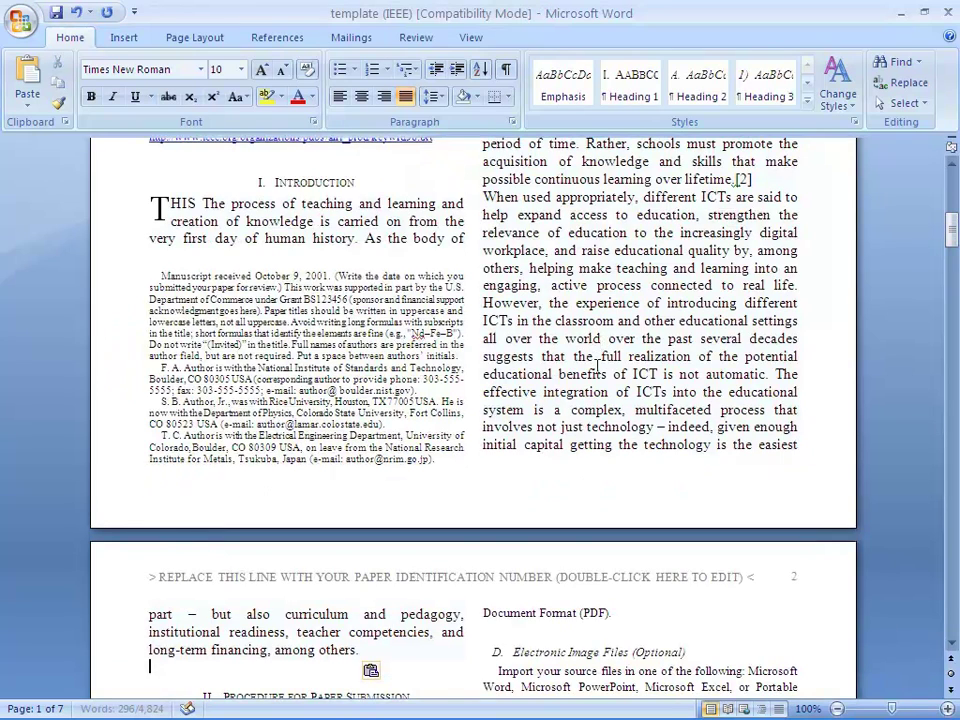
scroll(595, 366, "down", 2)
left_click(372, 582)
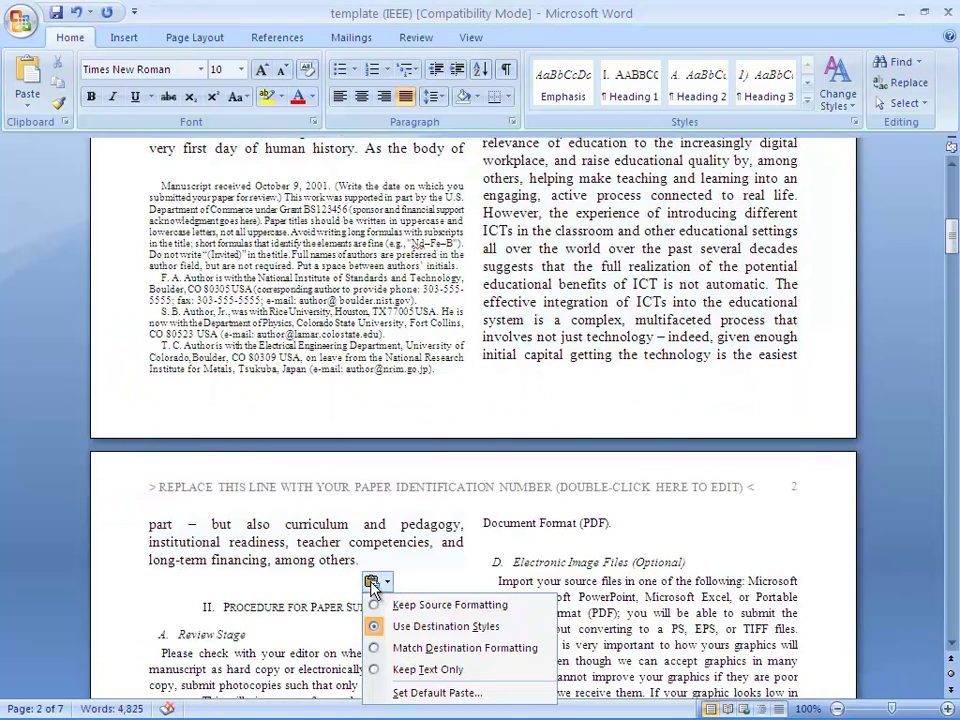
left_click(420, 648)
scroll(378, 379, "up", 5)
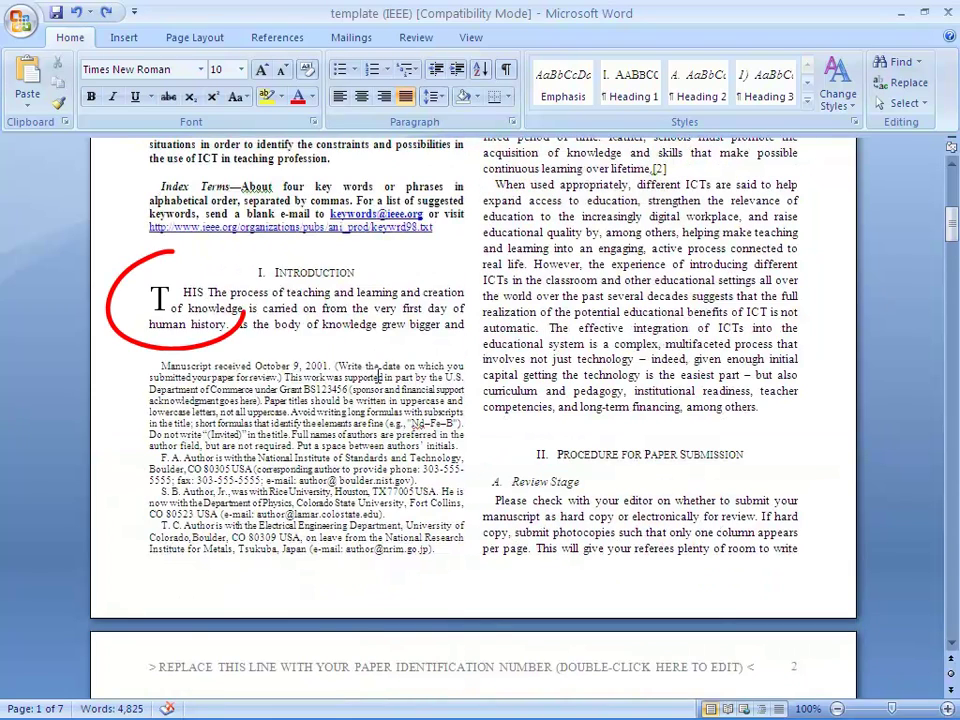
key("BackSpace")
key("BackSpace")
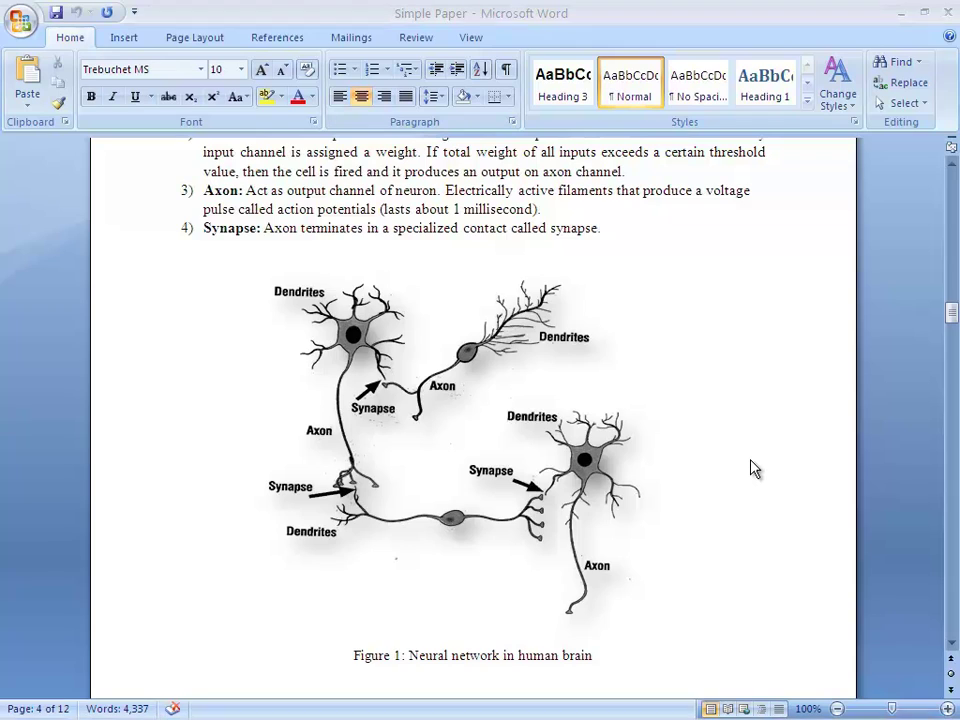
- Copy the neuron figure and paste it in place of the template's sample magnetization chart
left_click(467, 424)
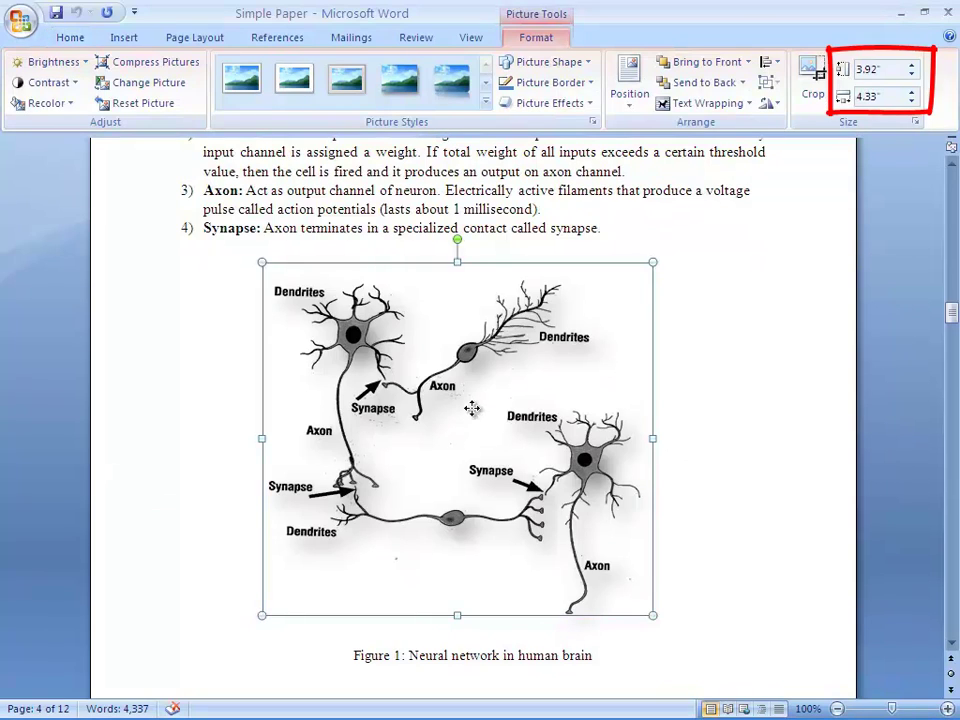
right_click(473, 411)
left_click(520, 456)
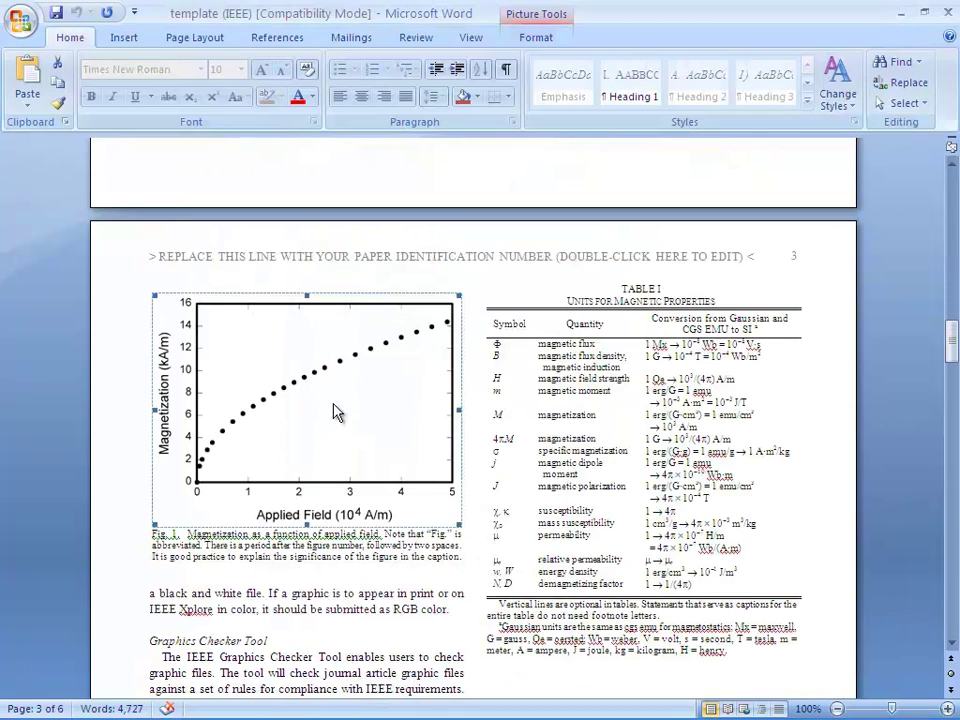
double_click(326, 377)
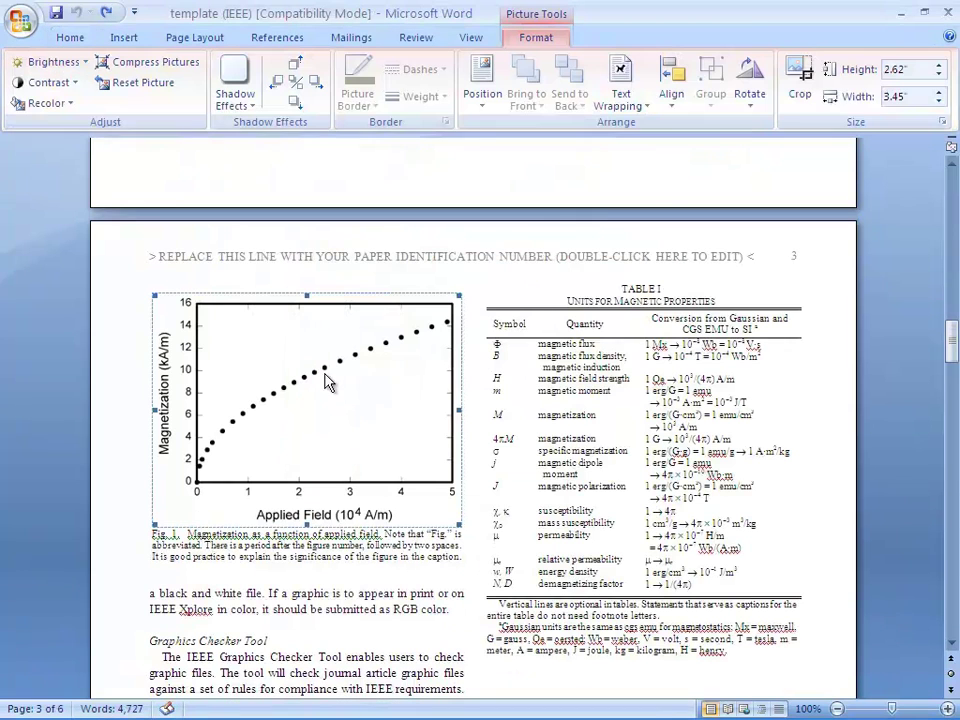
right_click(387, 354)
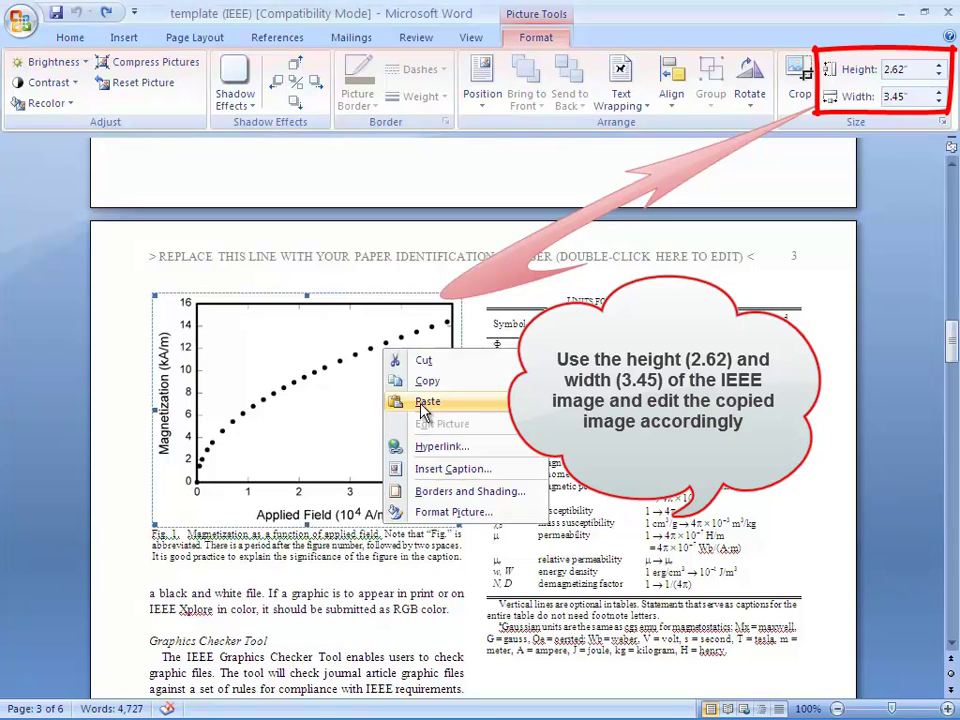
left_click(424, 402)
- Resize the neuron picture to 2.62" high by 3.45" wide, then select the caption 'Neural network in human brain'
left_click(322, 445)
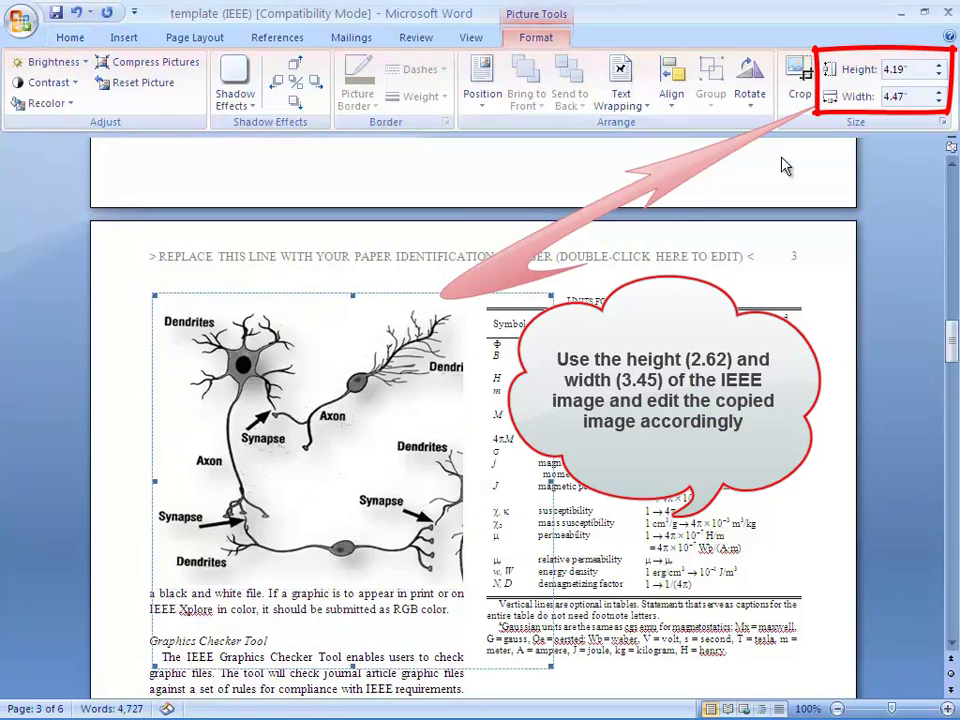
left_click(886, 68)
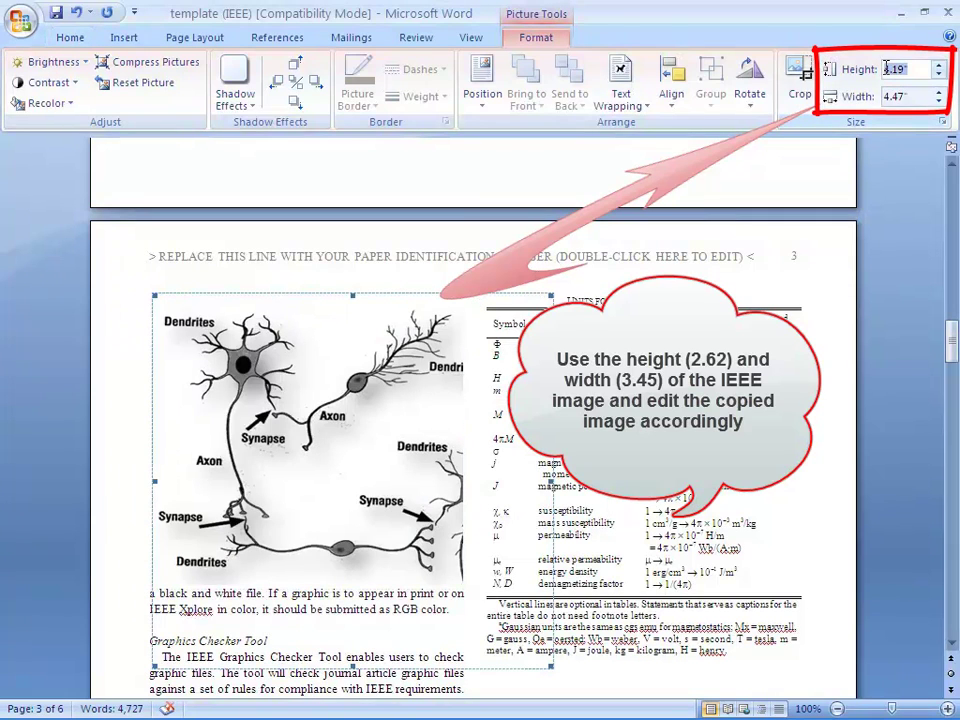
key("BackSpace")
type("2.62")
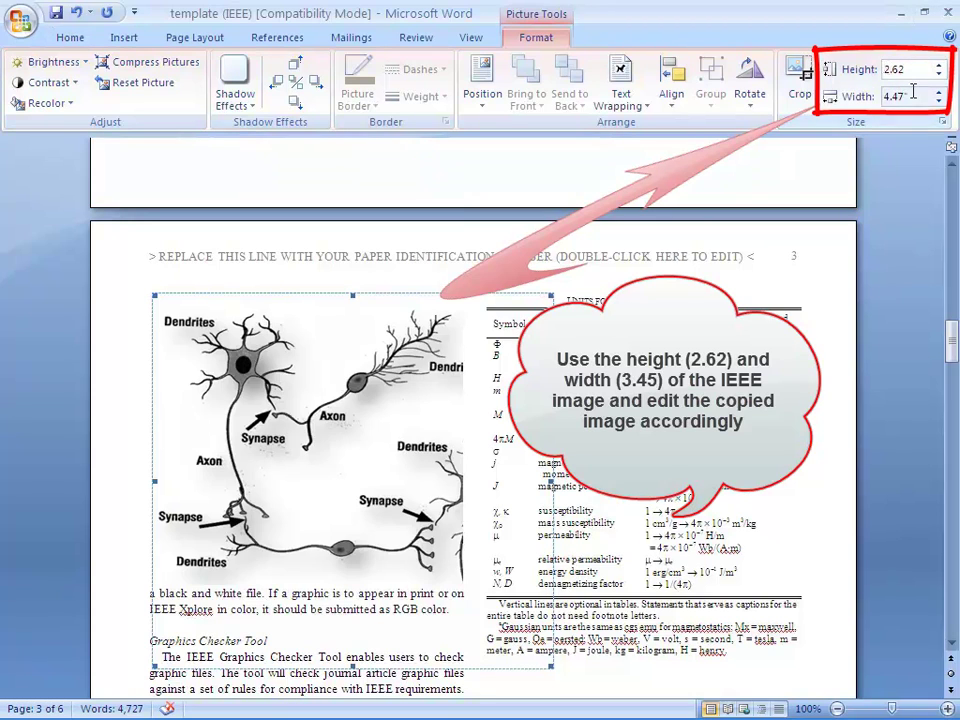
left_click(913, 93)
type("3.45")
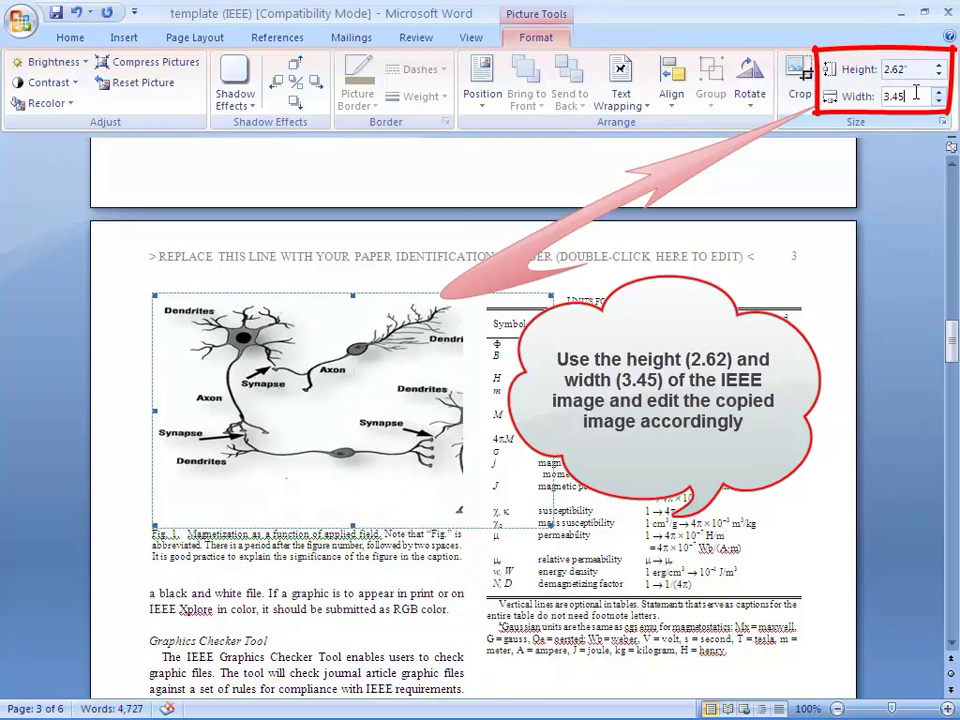
key("Return")
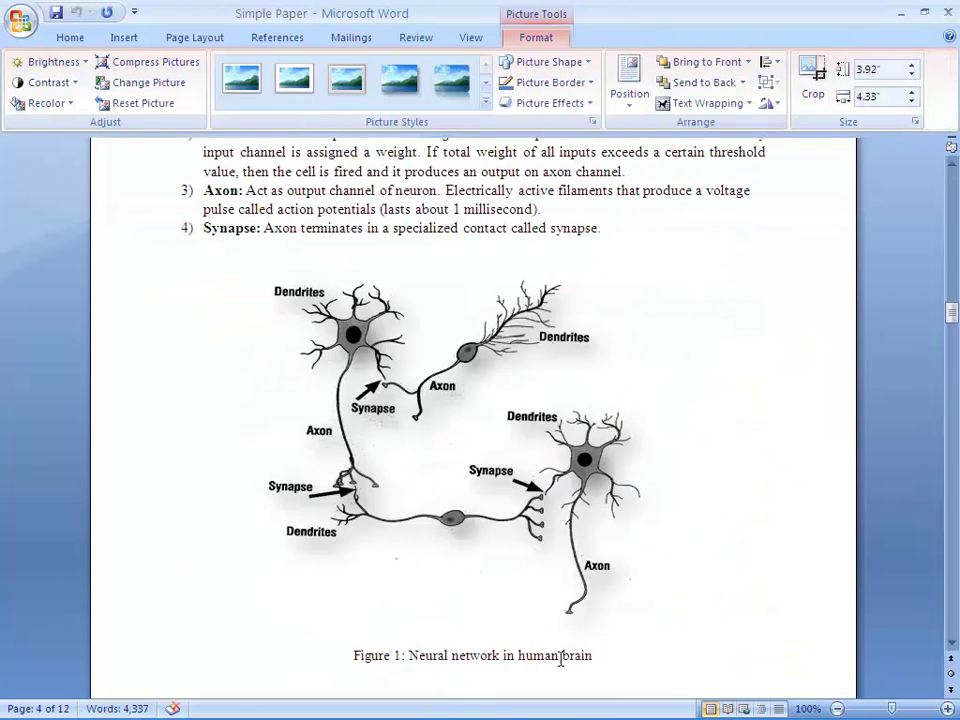
left_click_drag(409, 656, 603, 658)
- Copy the caption over the sample Fig. 1 caption with template formatting, giving 'Fig. 1. Neural network in human brain'
right_click(553, 660)
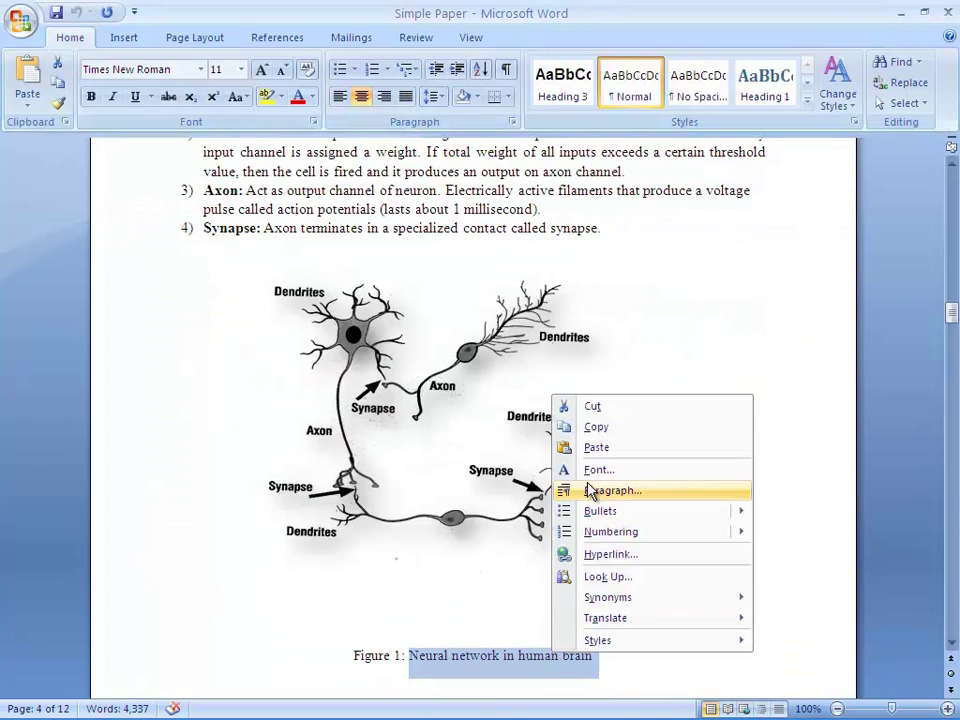
left_click(596, 427)
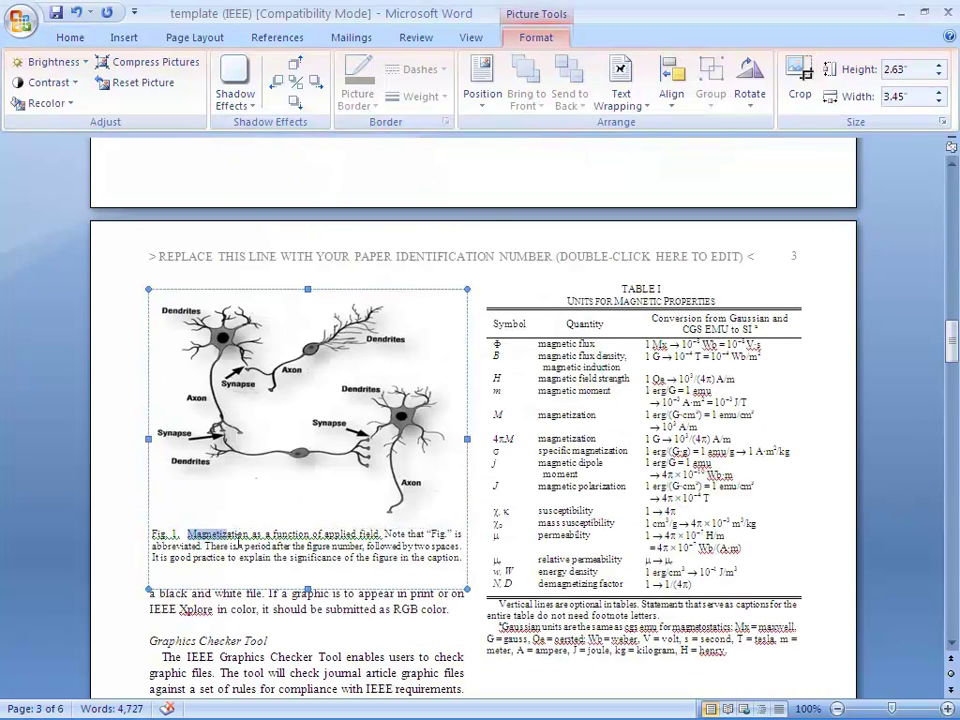
left_click_drag(238, 546, 446, 561)
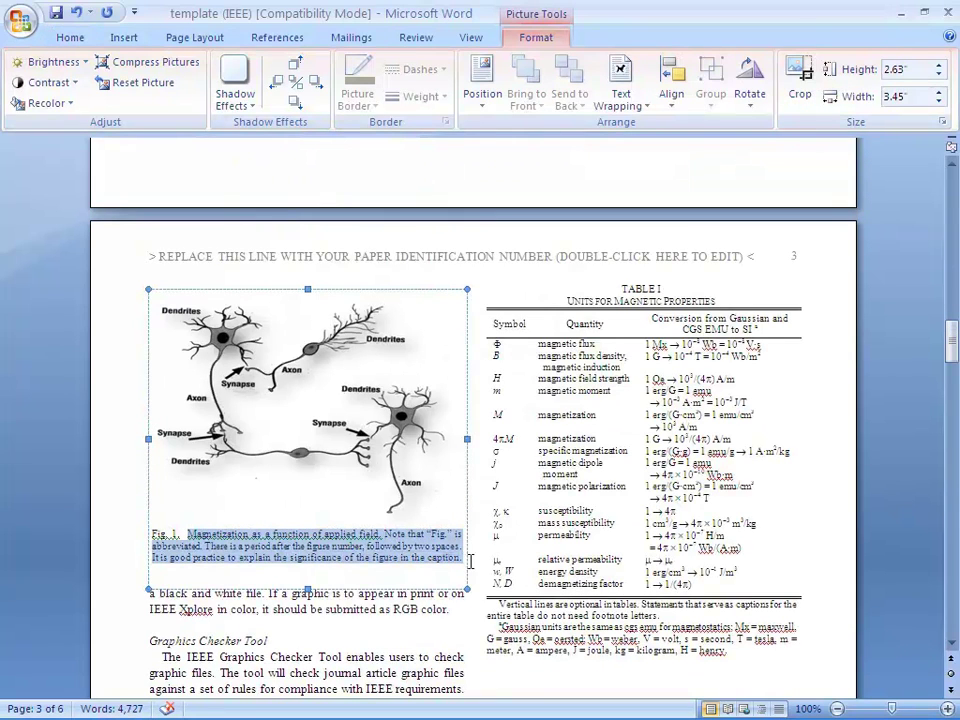
right_click(388, 548)
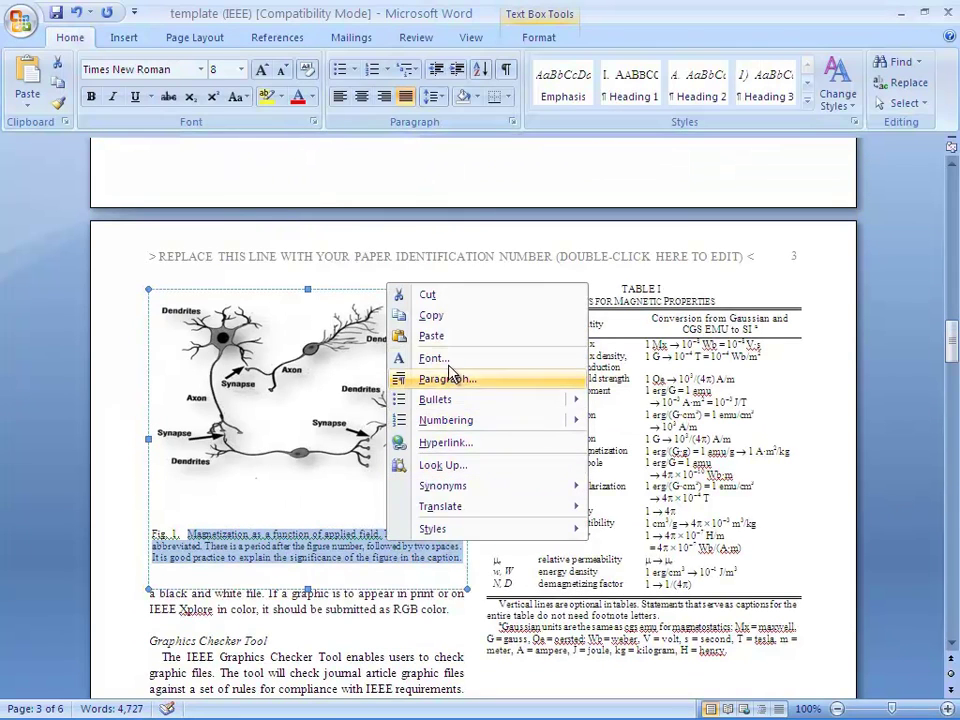
left_click(449, 338)
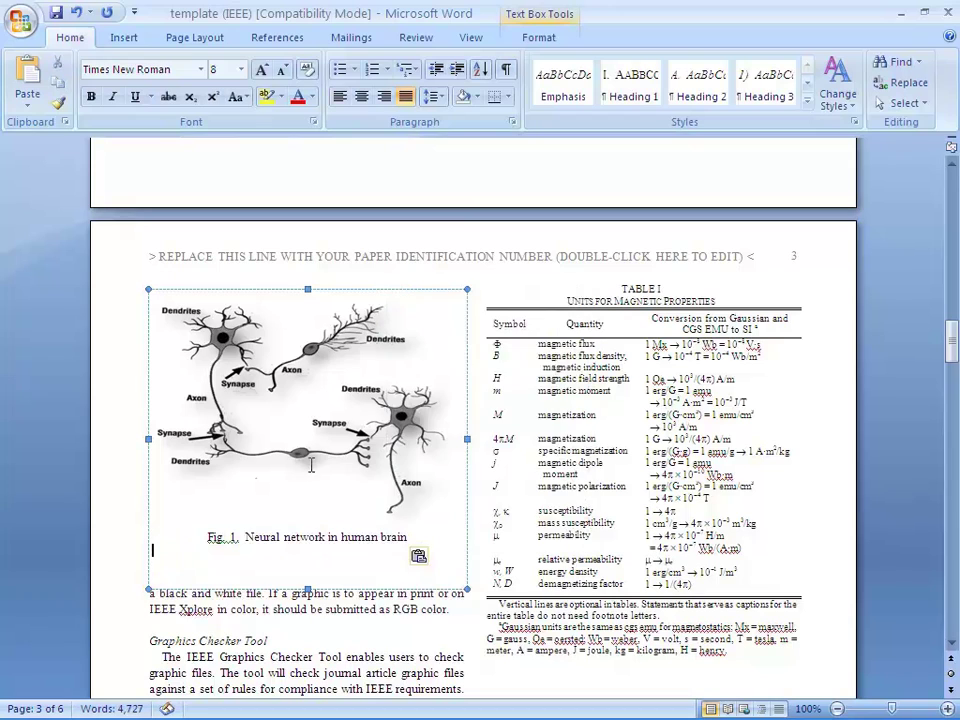
left_click(424, 558)
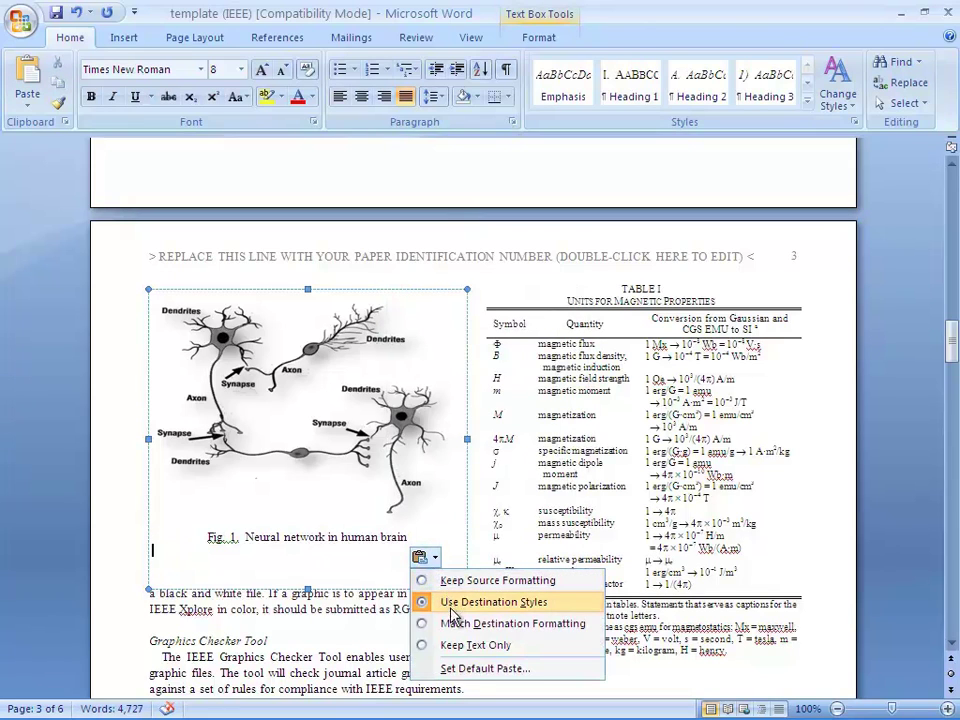
left_click(449, 628)
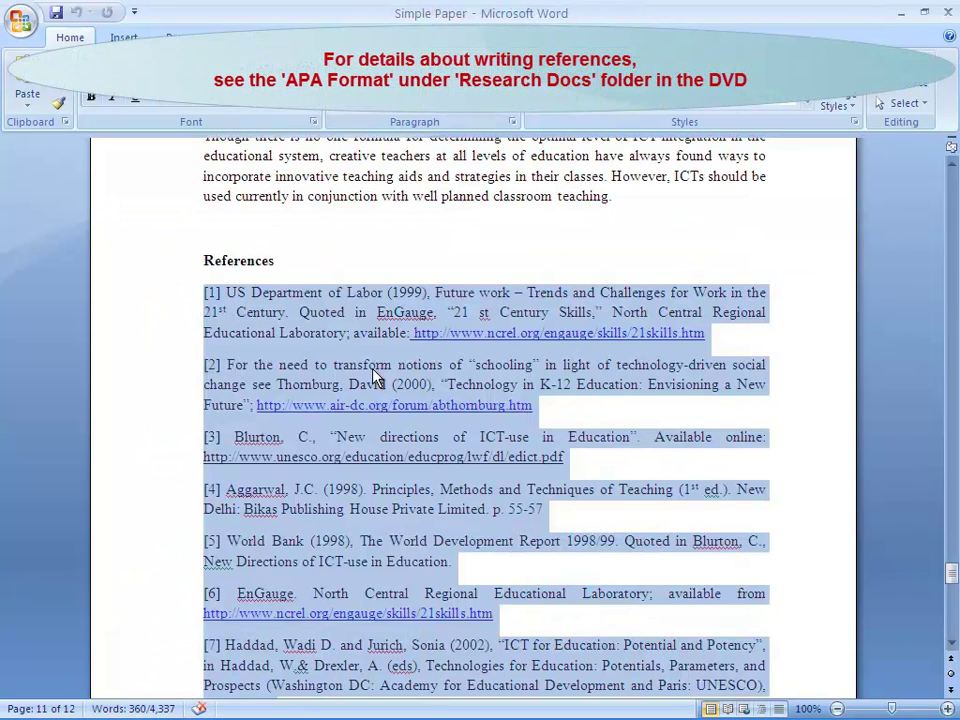
- Copy the Simple Paper references over the template's sample references with Match Destination Formatting
right_click(373, 374)
left_click(416, 402)
left_click(281, 712)
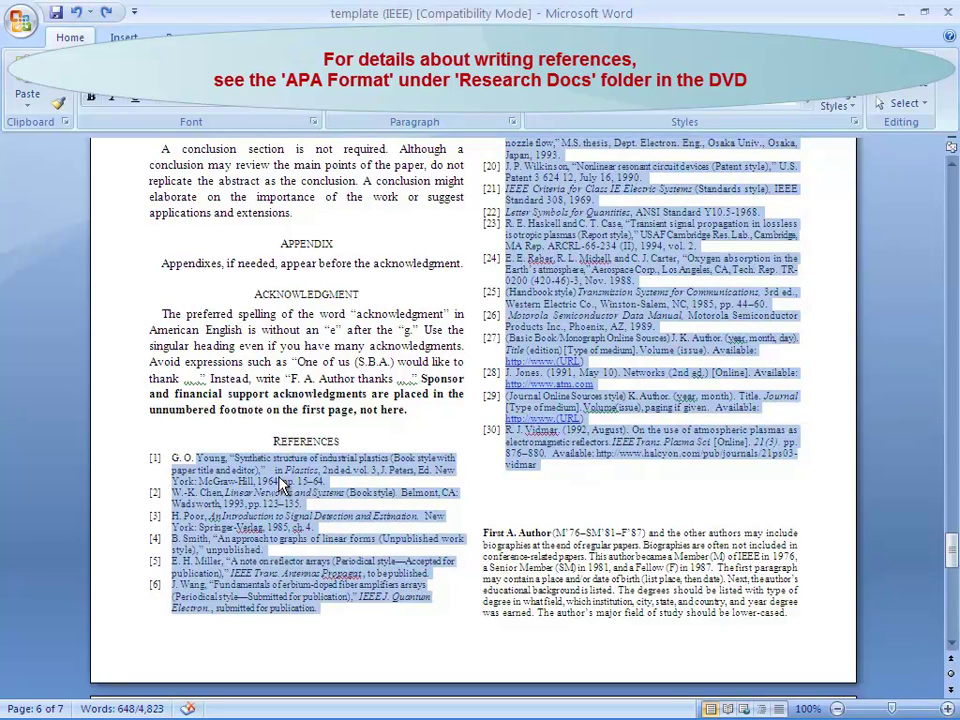
right_click(280, 478)
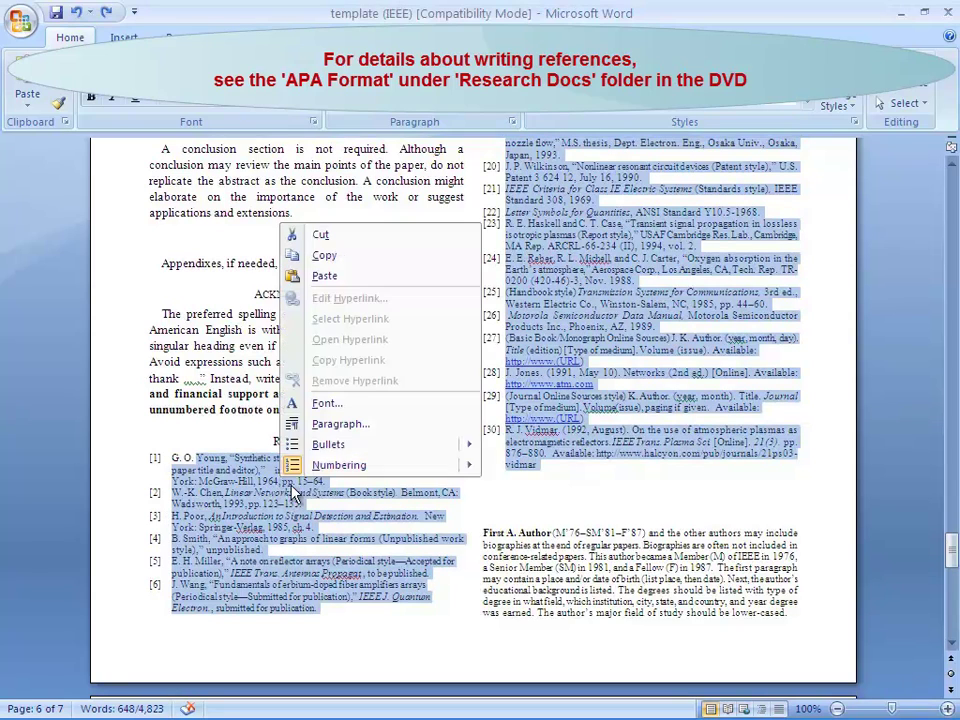
left_click(326, 277)
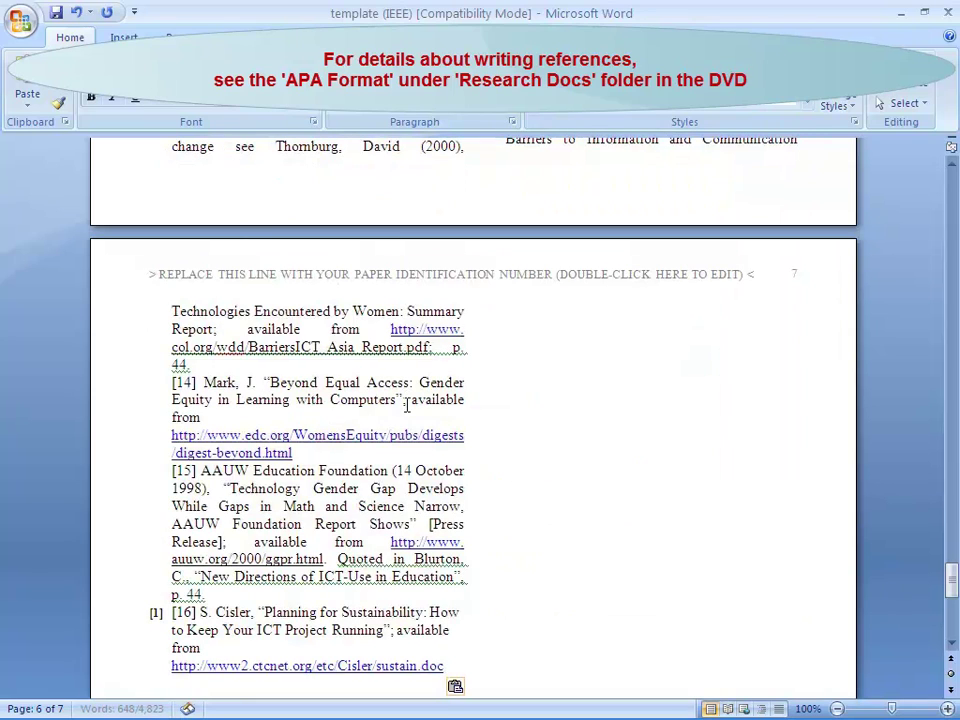
left_click(455, 688)
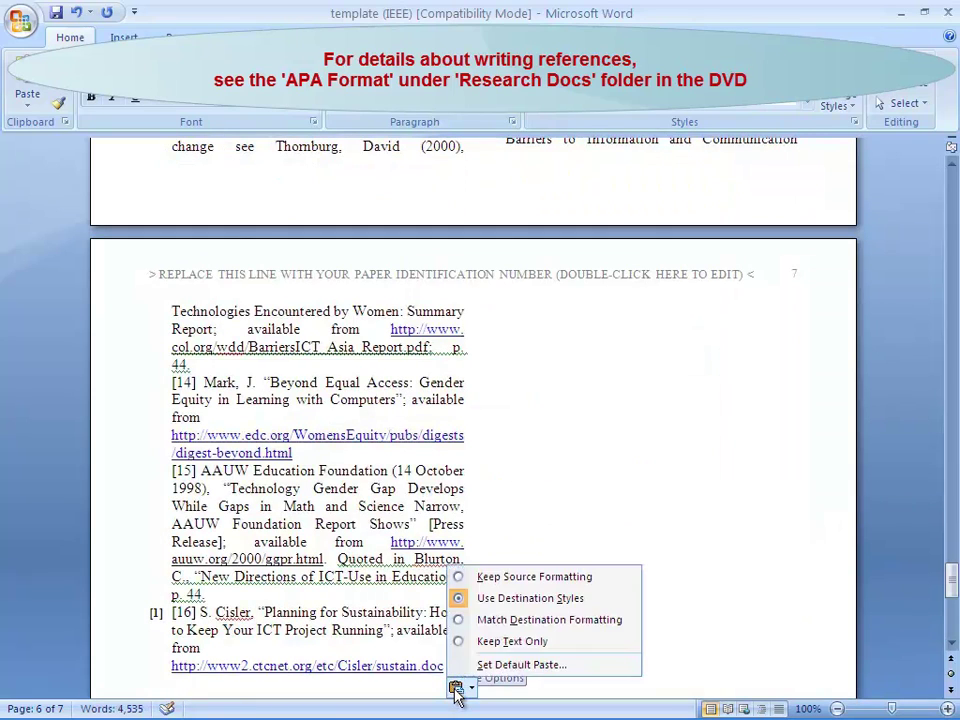
left_click(503, 619)
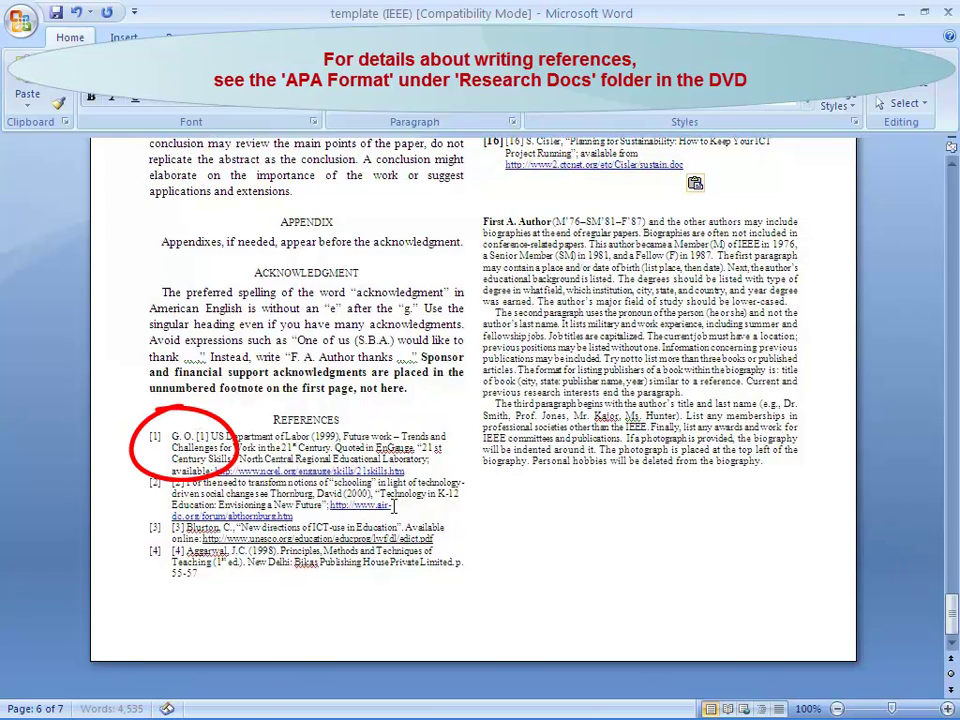
- Delete the leftover sample text and the duplicated [1] and [2] labels from the first two references
key("BackSpace")
key("BackSpace")
key("BackSpace")
key("BackSpace")
key("BackSpace")
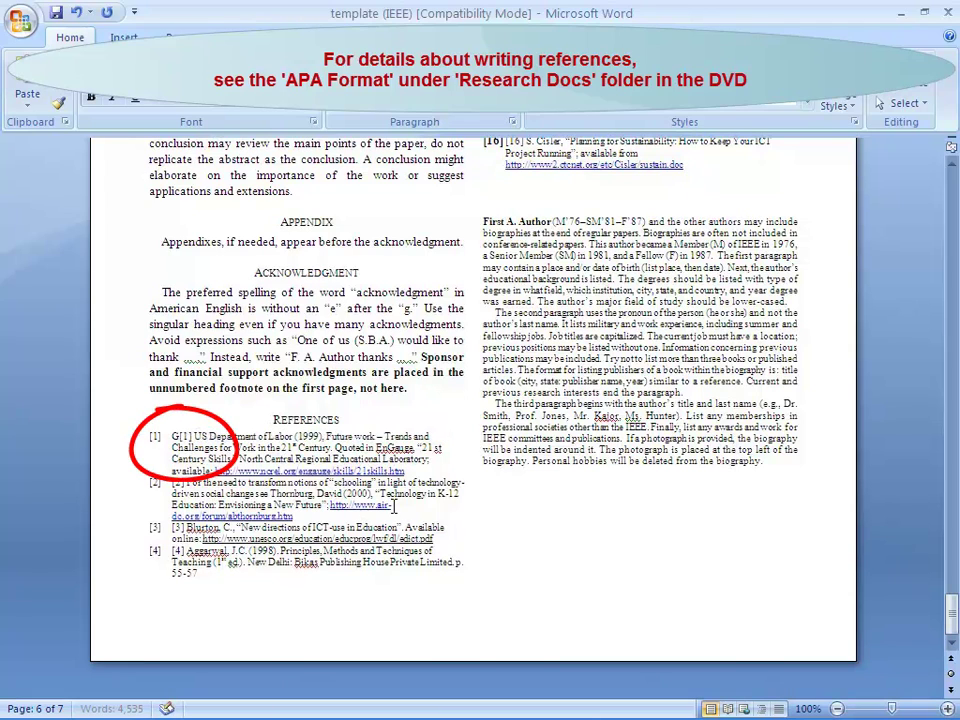
key("BackSpace")
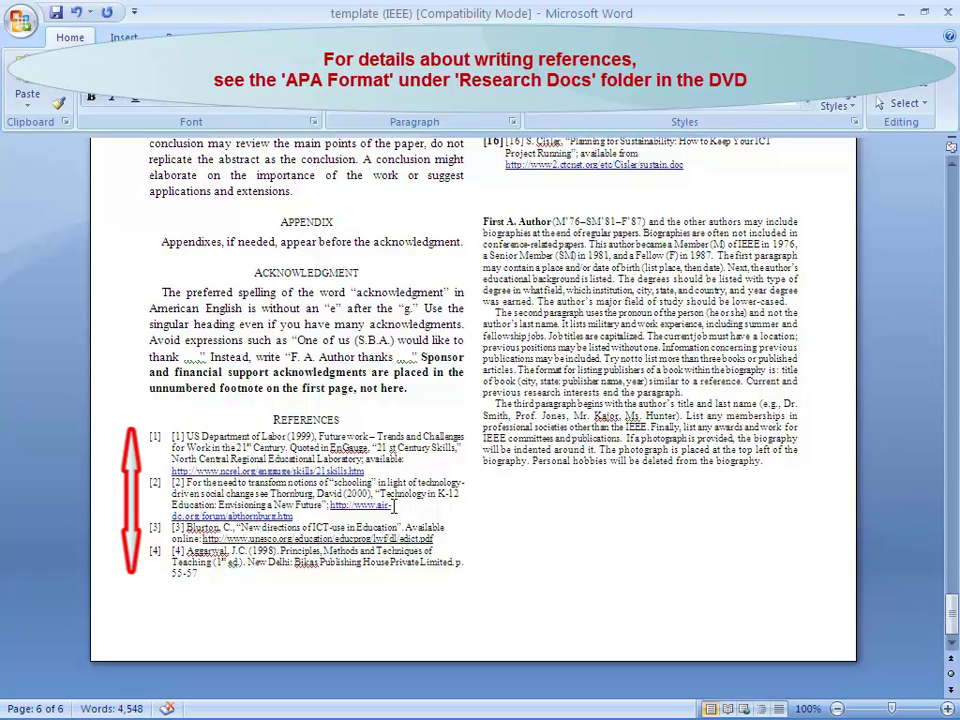
key("Delete")
key("Delete")
key("Delete")
key("Delete")
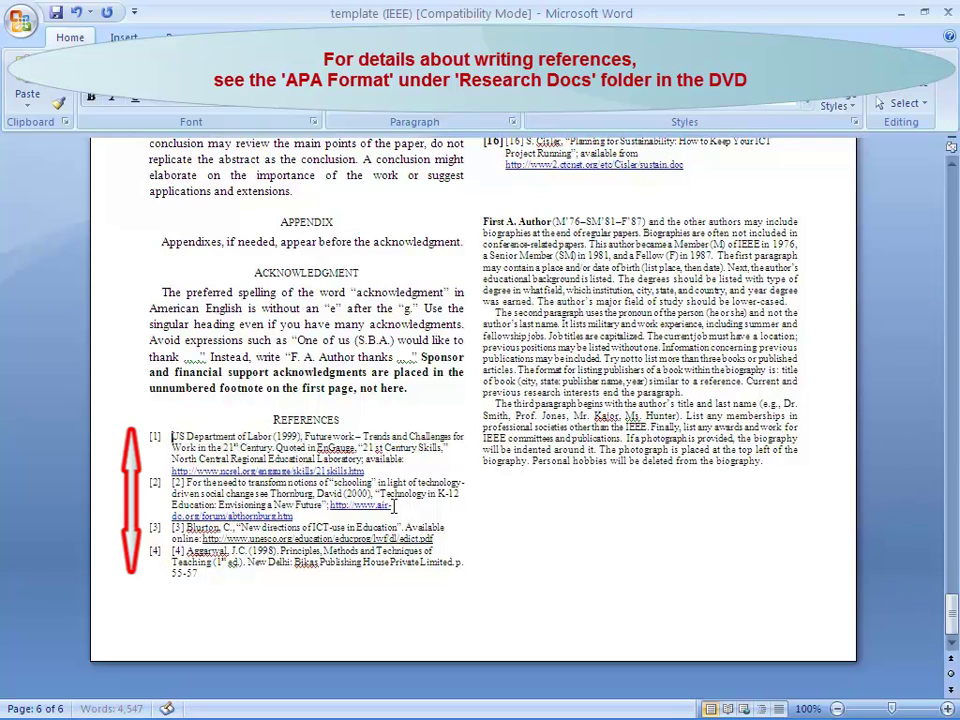
left_click(172, 483)
key("Delete")
key("Delete")
key("Delete")
key("Delete")
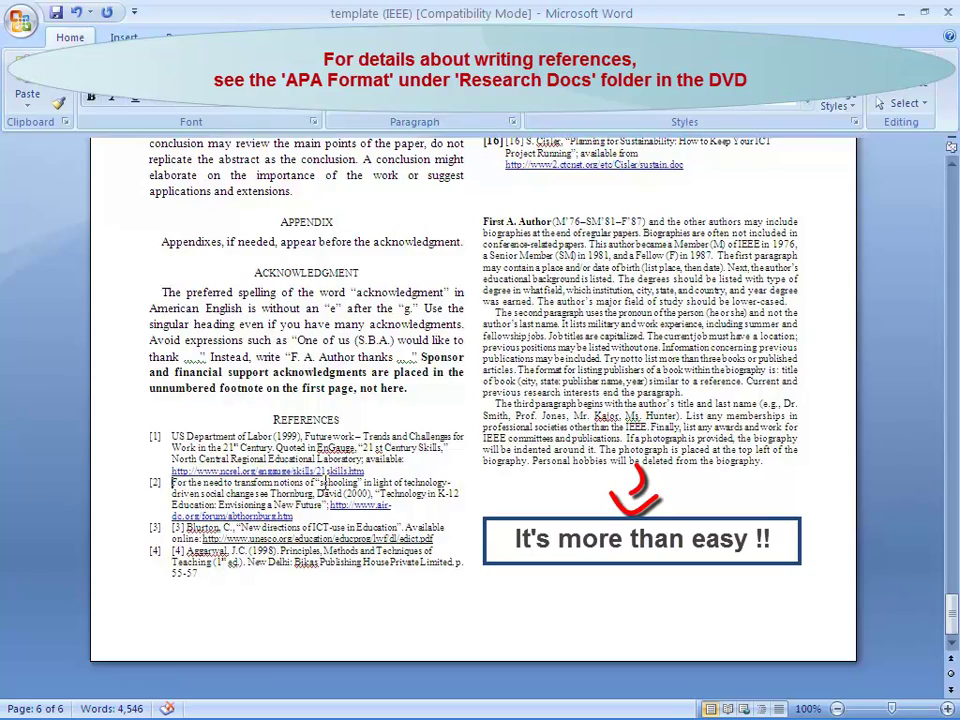
scroll(323, 483, "up", 4)
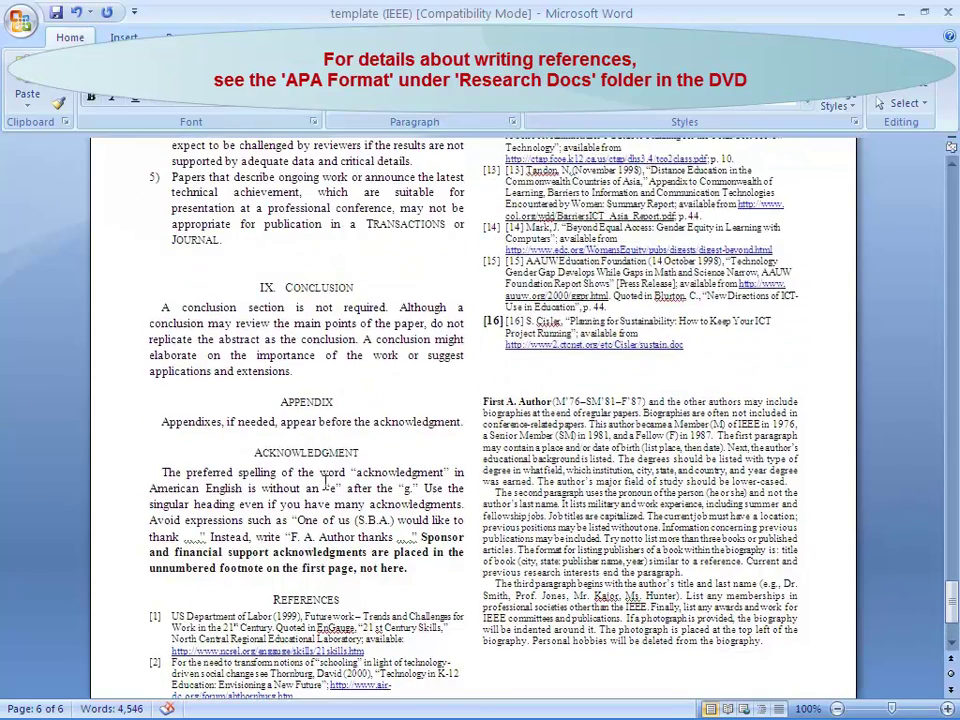
scroll(323, 483, "up", 4)
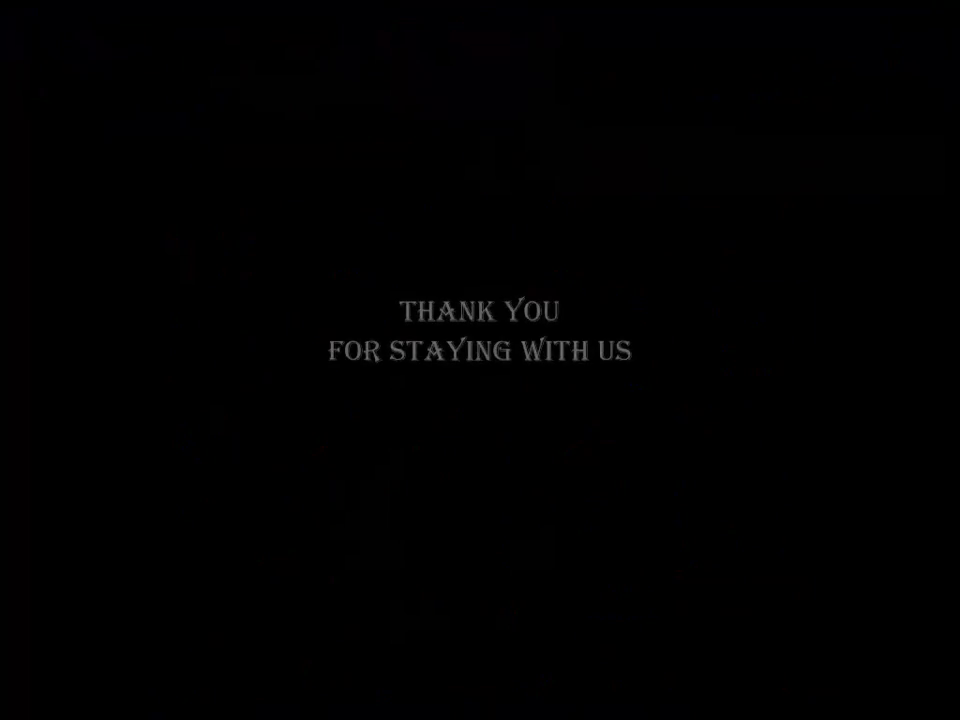